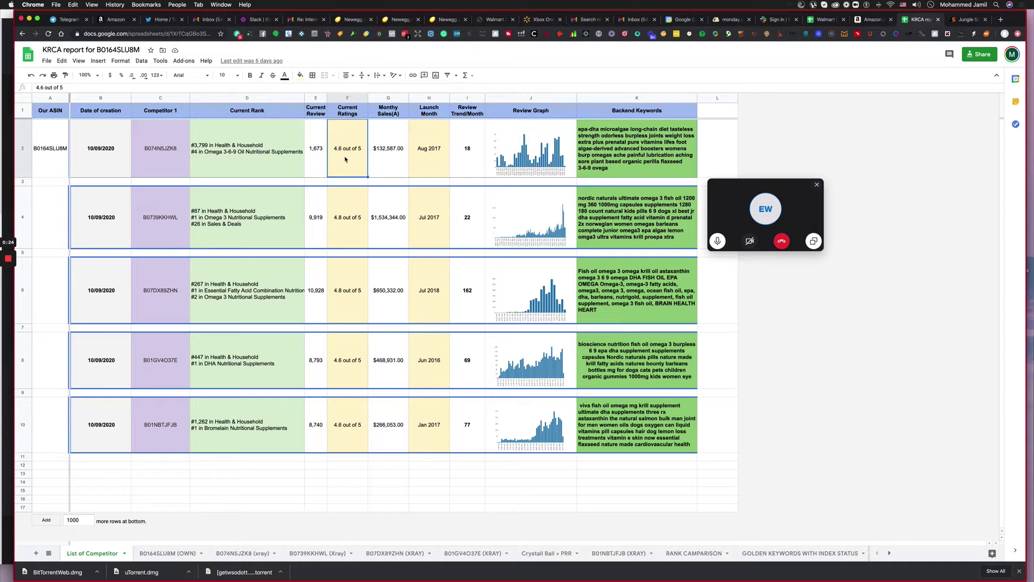
Step: Review the first competitor's monthly sales, launch month, monthly review trend and review graph in the competitor list
click(395, 164)
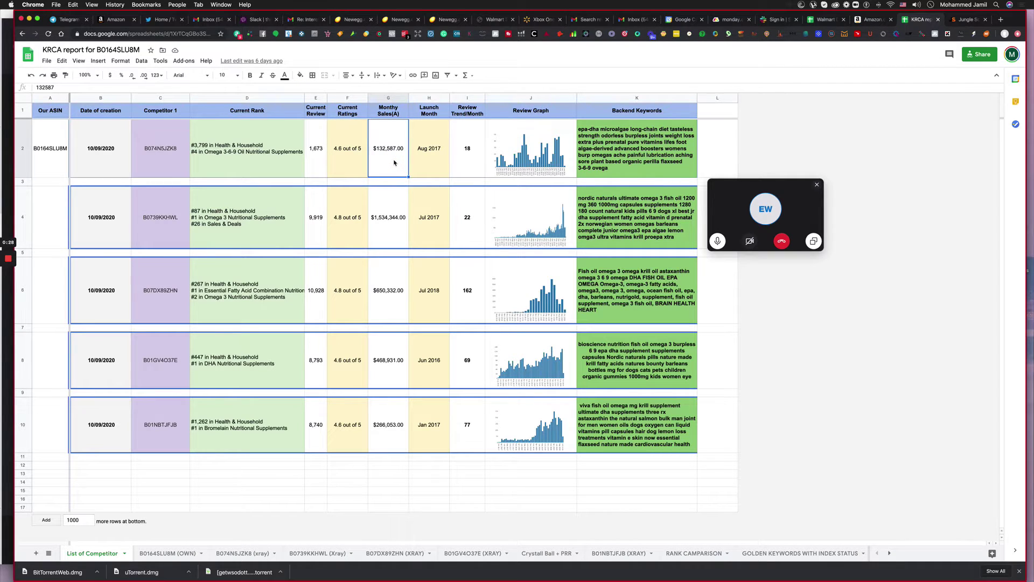
click(427, 162)
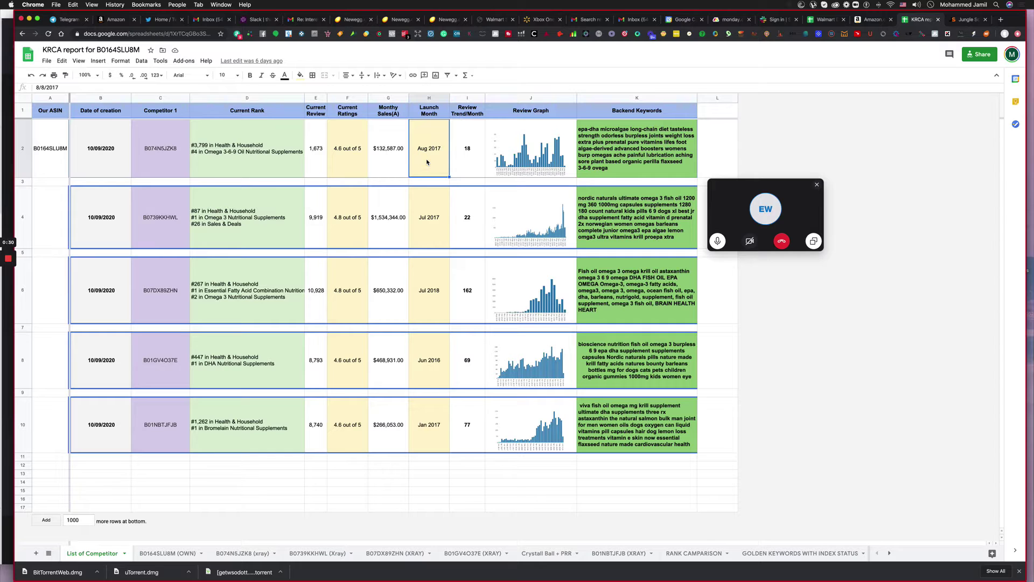
click(462, 167)
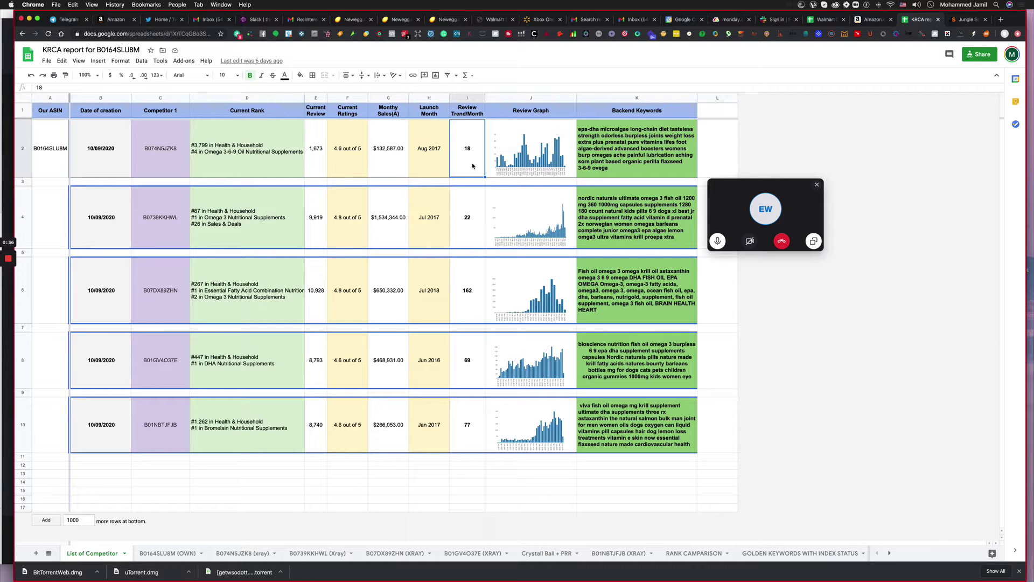
click(533, 158)
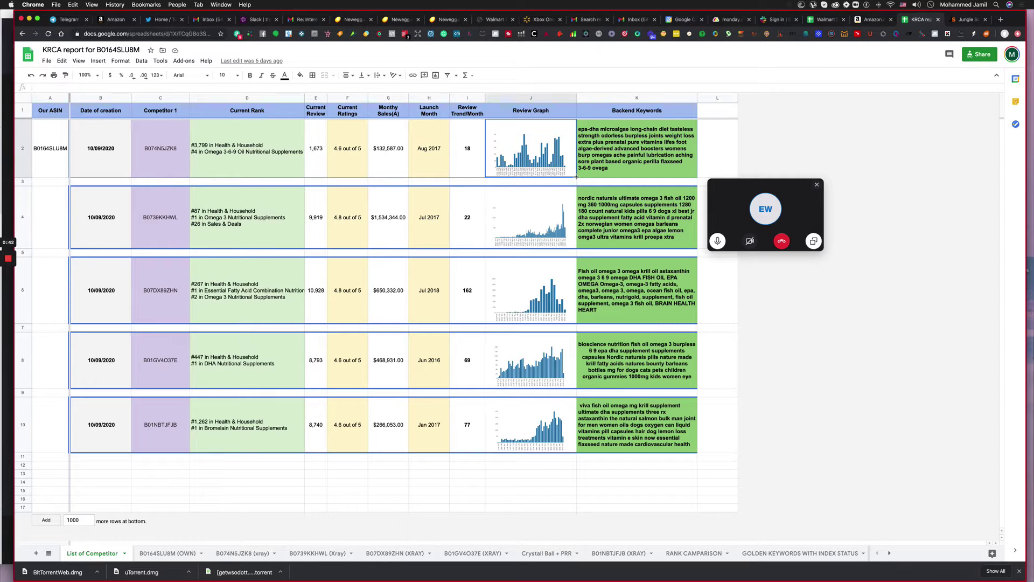
drag(577, 176, 695, 330)
click(554, 164)
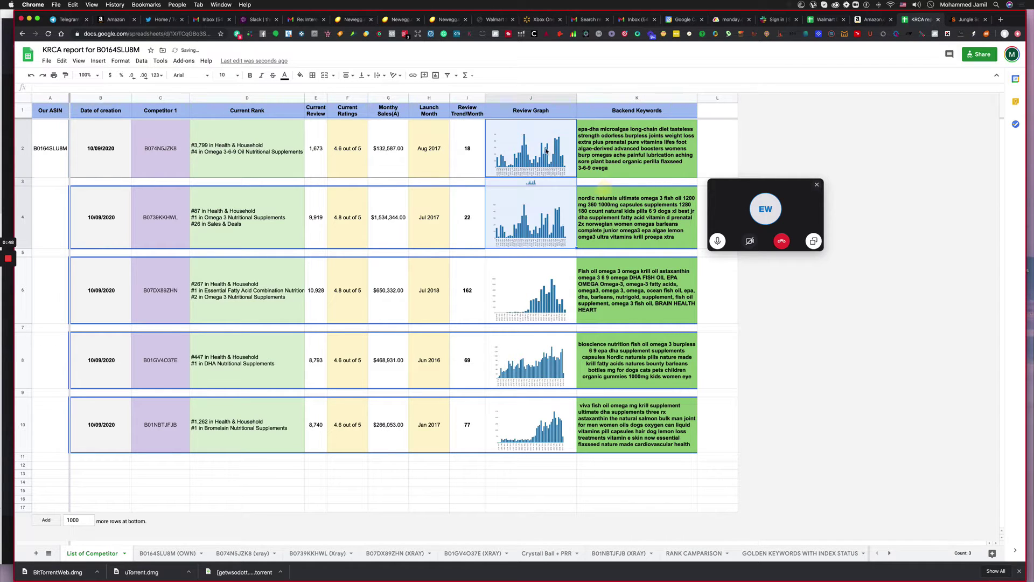
shift+click(738, 169)
click(512, 155)
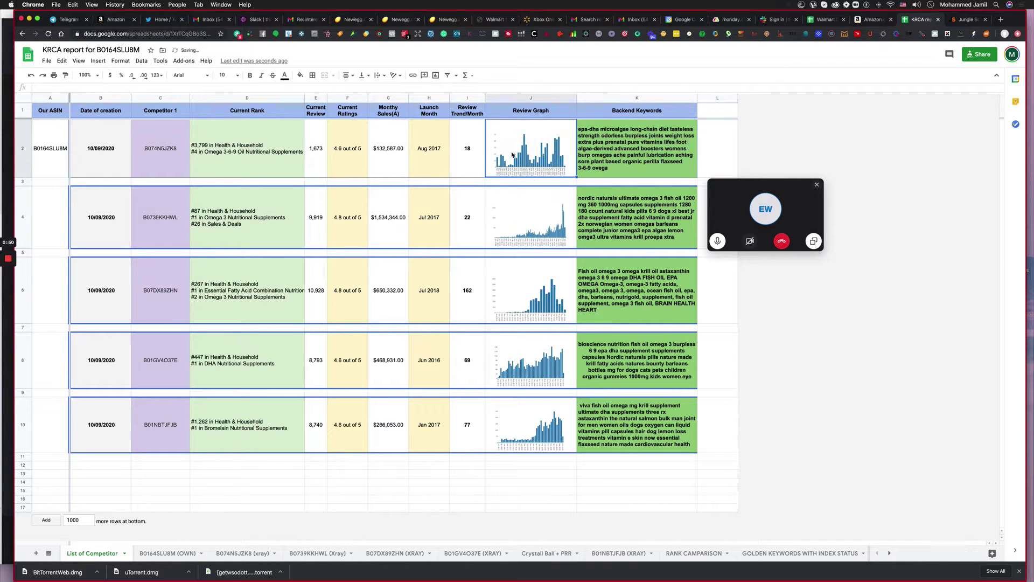
Step: Search Google for "remove duplicate words" in a new browser tab and open the Tracemyip result
click(656, 150)
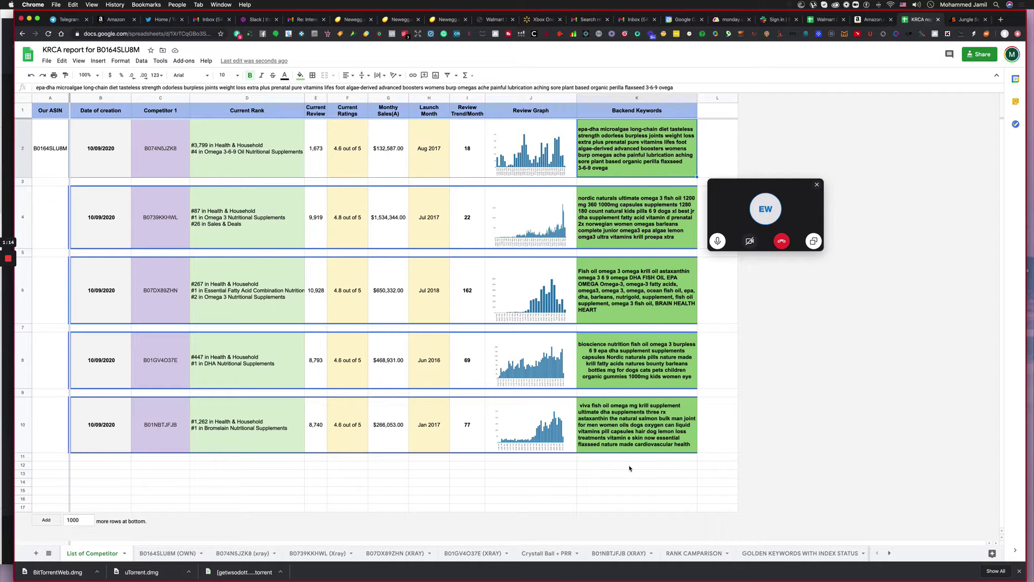
click(1001, 19)
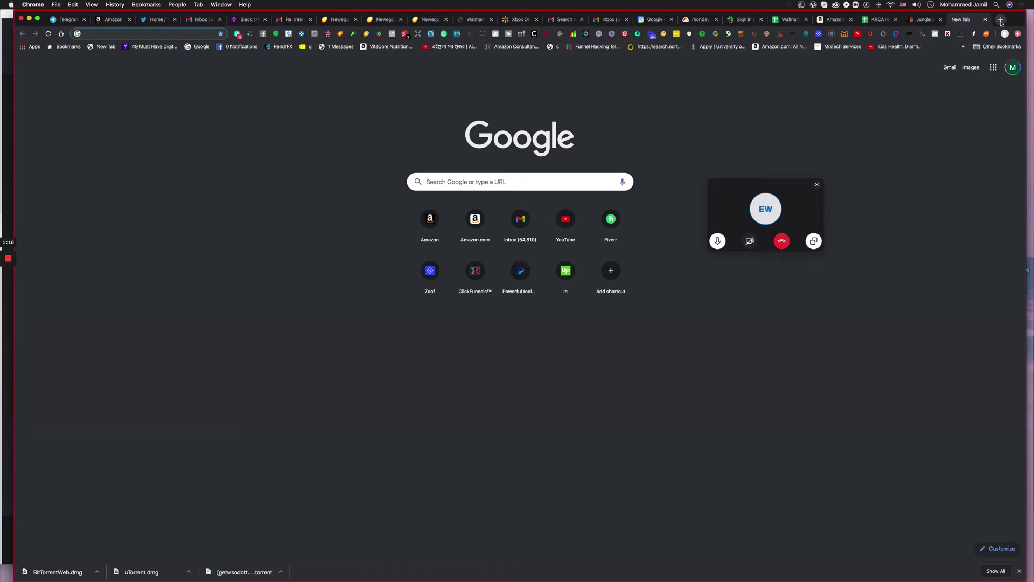
text(google.com)
key(Return)
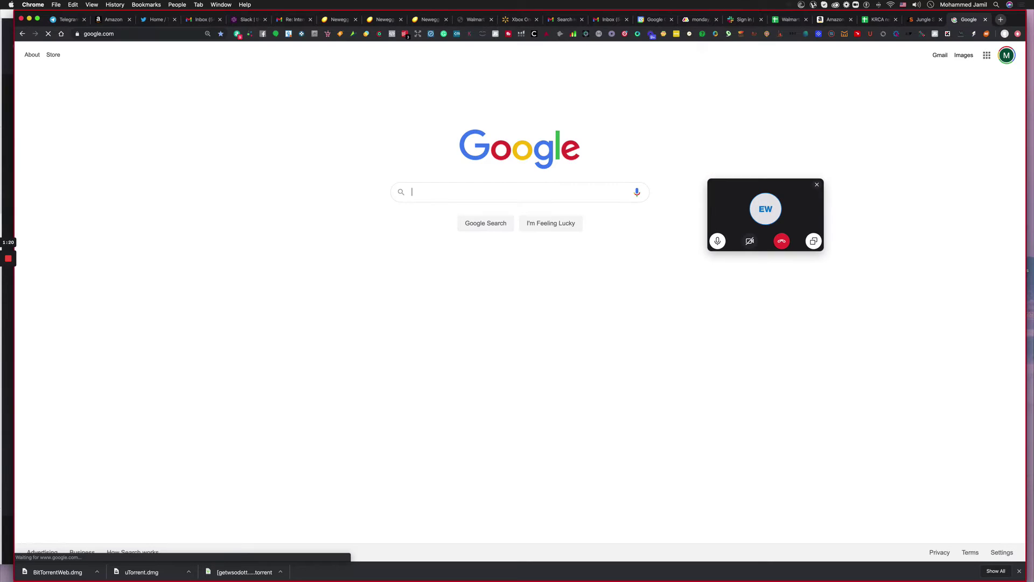
text(remove duplicate)
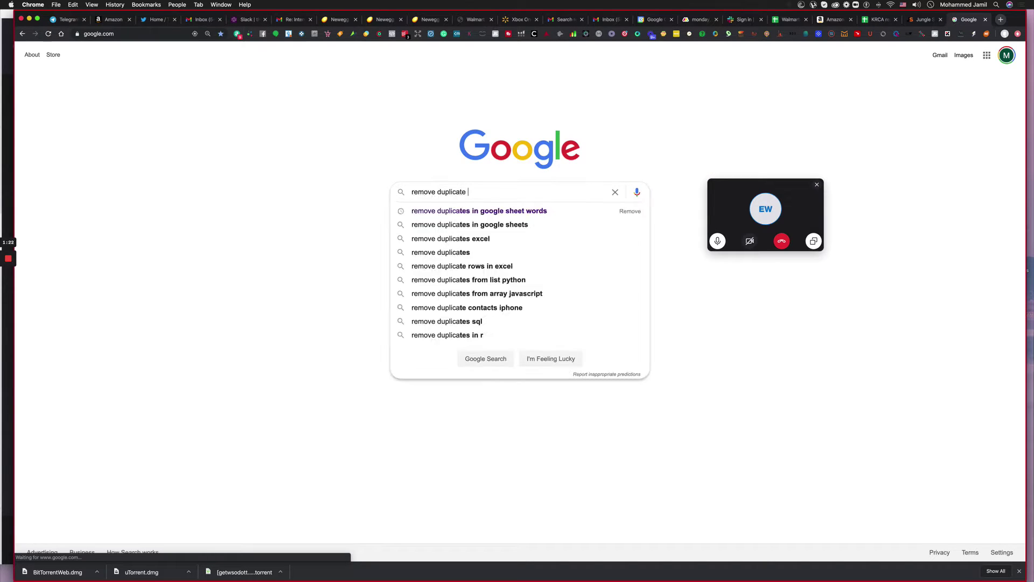
text( words)
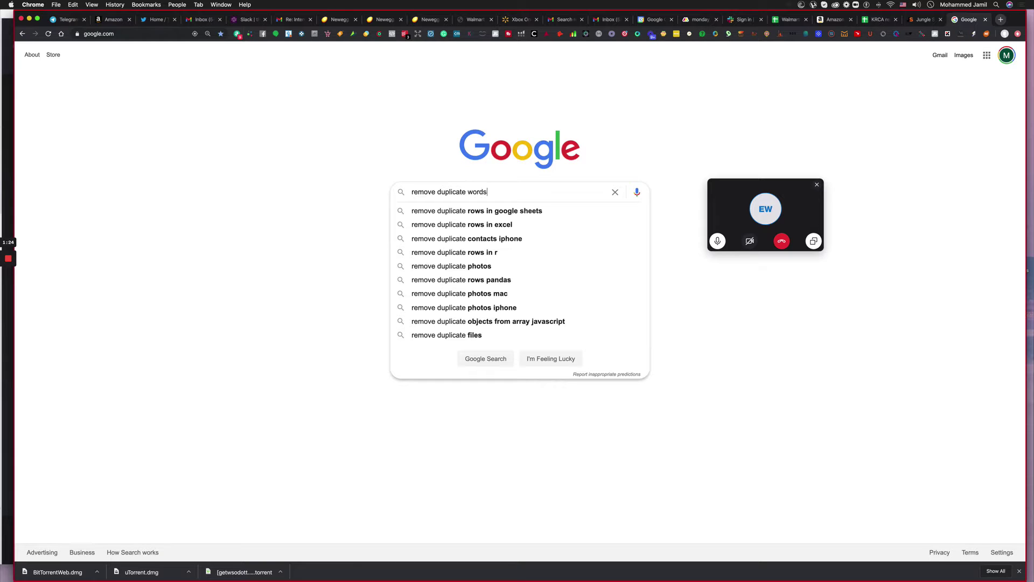
key(Return)
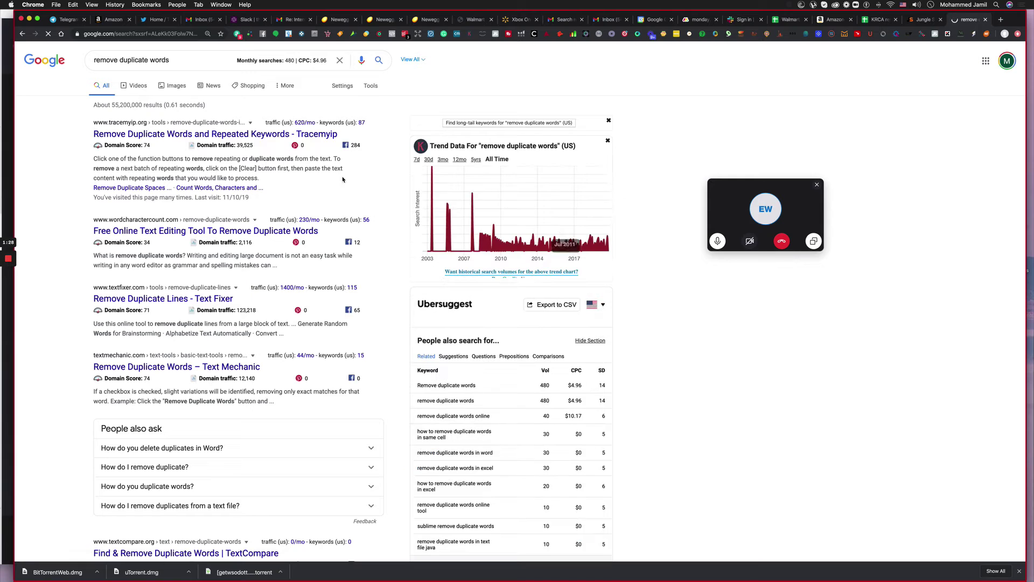
click(165, 134)
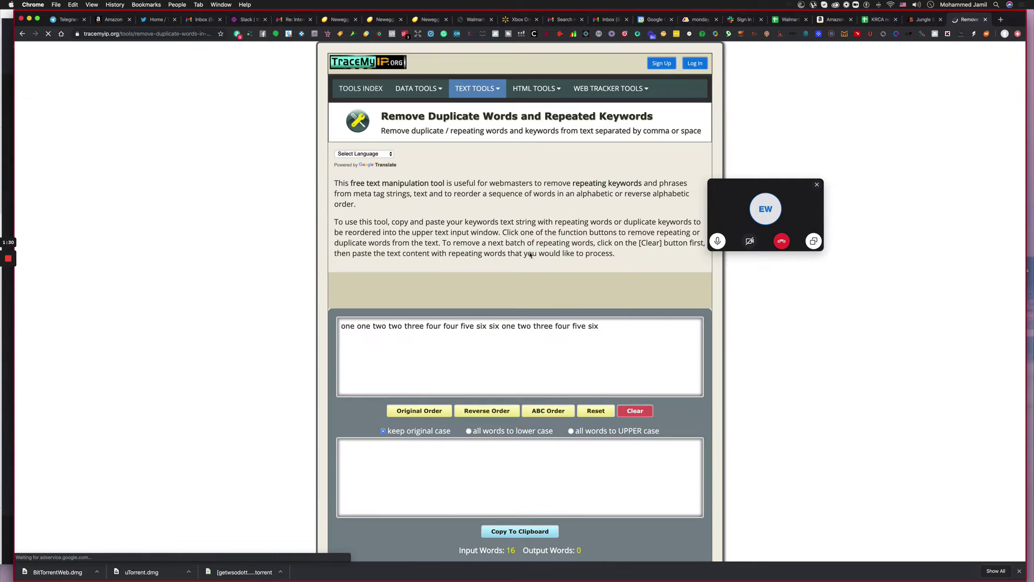
Step: Copy competitor B074N5JZK8's backend keywords from the spreadsheet and replace the duplicate remover's sample text with them
click(878, 21)
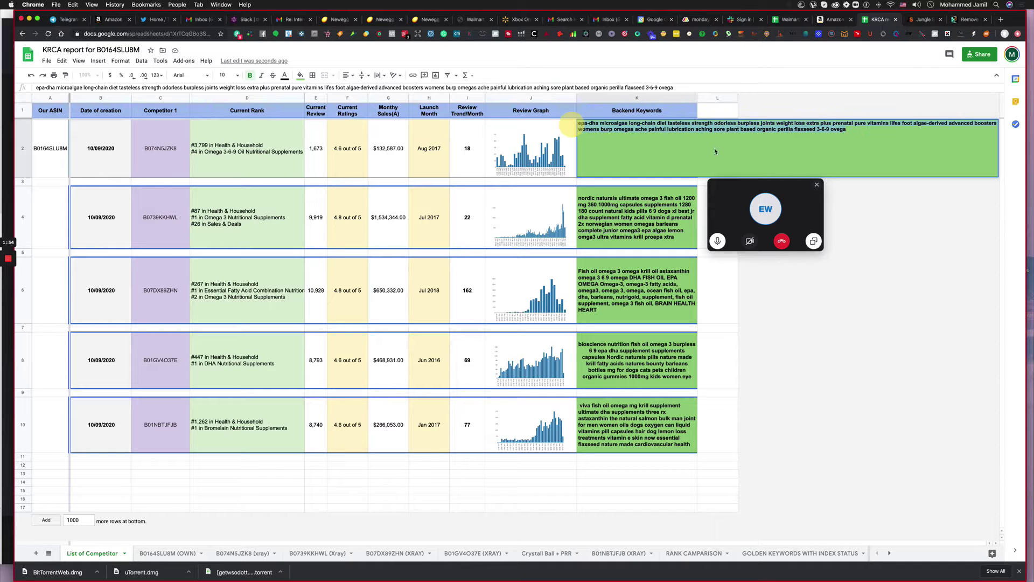
click(969, 19)
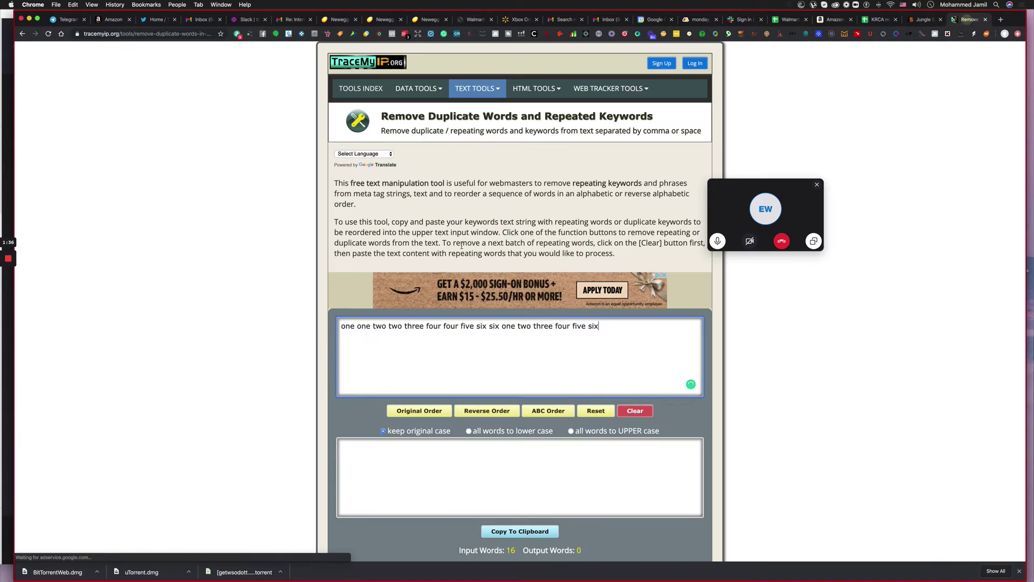
click(427, 328)
key(super+a)
text(epa-dha microalgae long-chain diet tasteless strength odorless burpless joints weight loss extra plus prenatal pure vitamins lifes foot algae-derived advanced boosters womens burp omegas ache painful lubrication aching sore plant based organic perilla flaxseed 3-6-9 ovega)
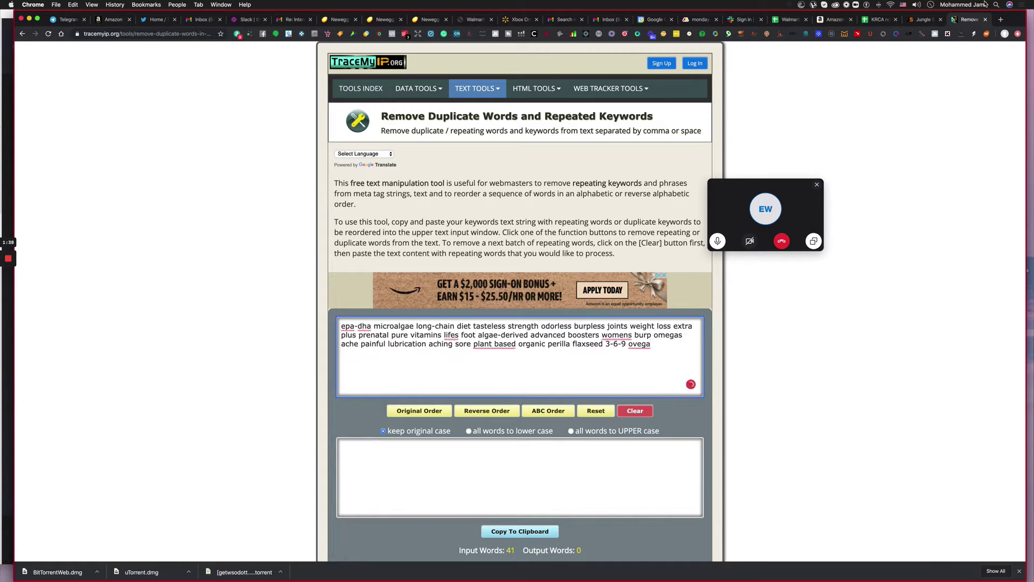
Step: Copy competitor B0739KKHWL's backend keywords from the spreadsheet and append them as a new paragraph in the duplicate remover's input
click(878, 19)
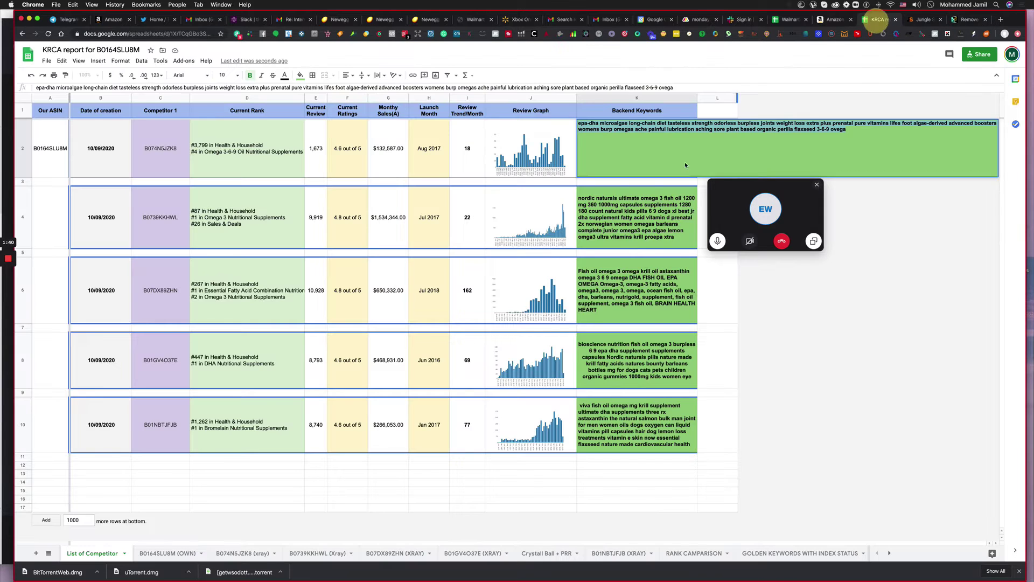
double_click(655, 220)
key(super+a)
key(super+c)
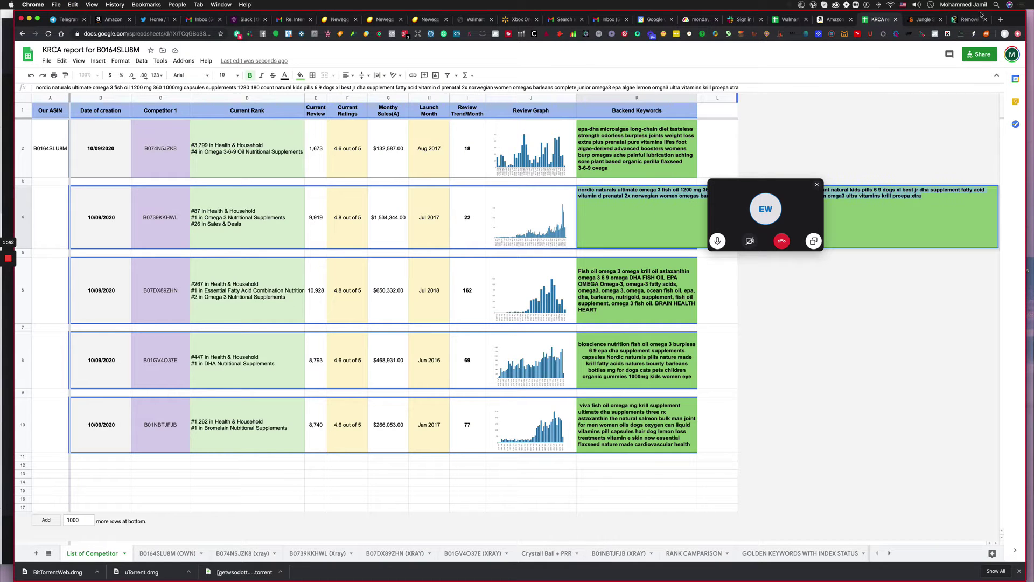
click(970, 19)
key(super+v)
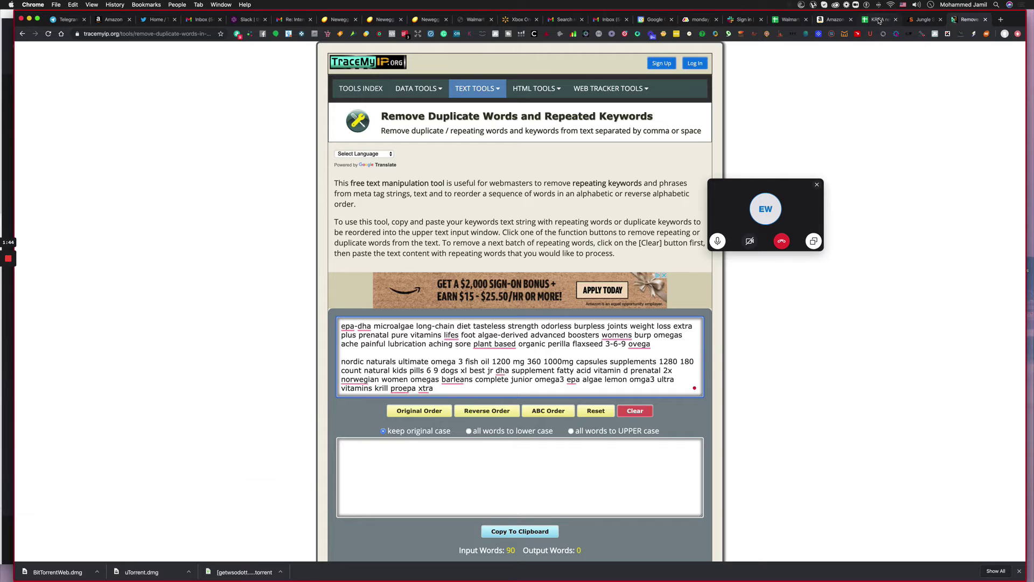
Step: Copy competitor B07DX89ZHN's backend keywords and add them below the existing keywords in the duplicate remover's input
click(878, 19)
double_click(637, 302)
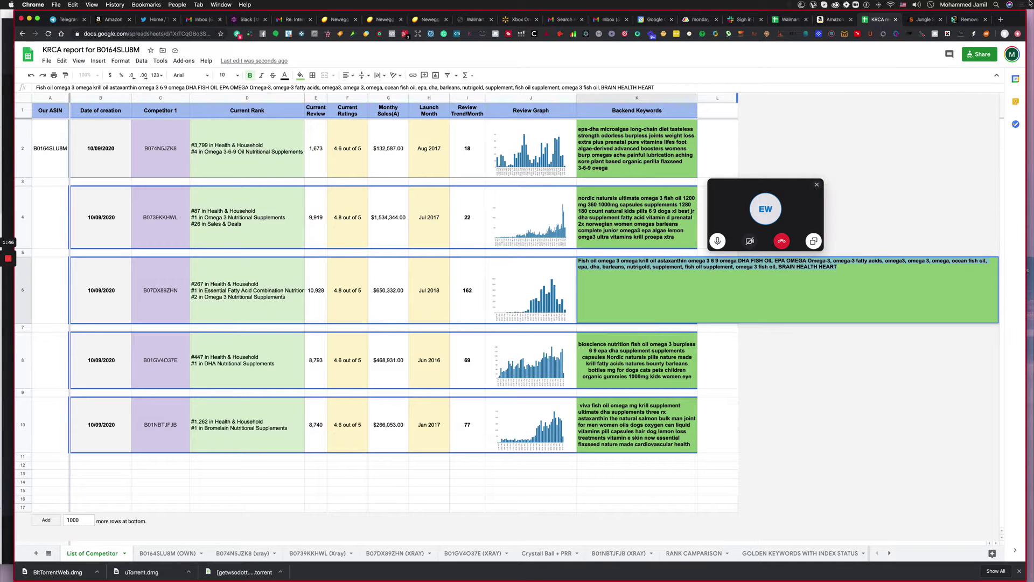
click(969, 19)
key(Return)
key(Return)
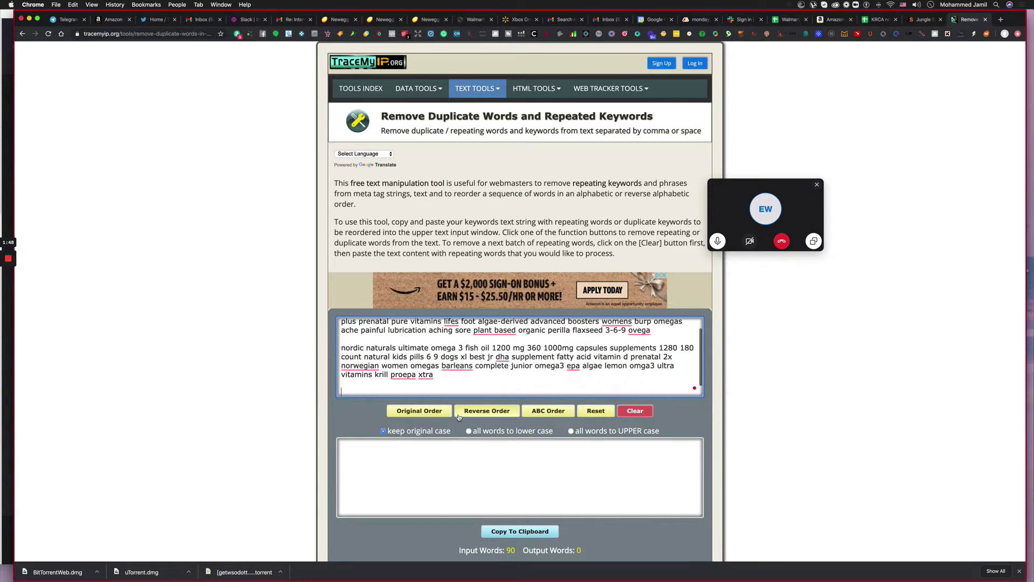
key(super+v)
Step: Copy the backend keywords of competitor B01GV4O37E and paste them as a separate paragraph at the end of the tool's input
click(878, 20)
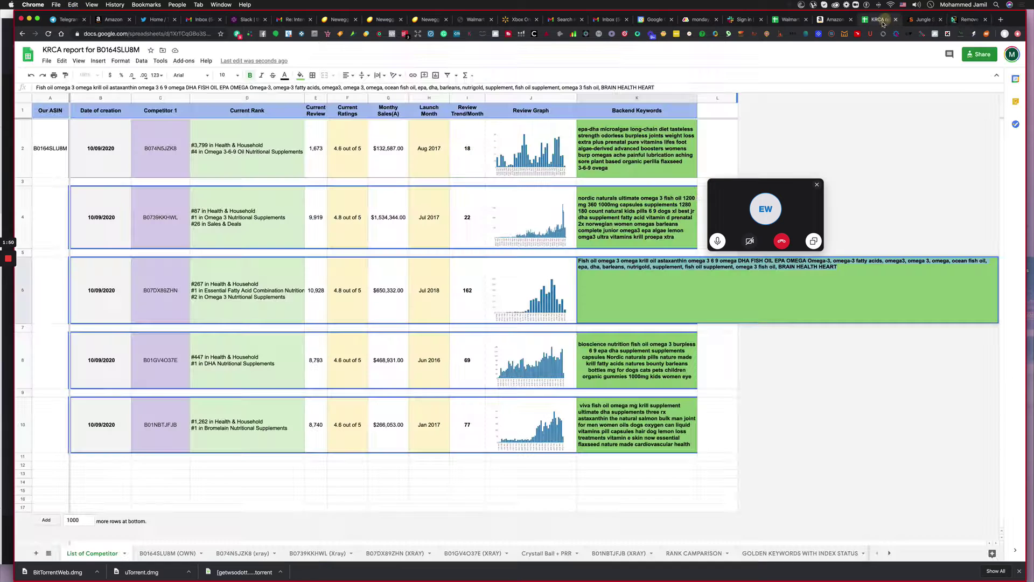
click(659, 351)
double_click(659, 351)
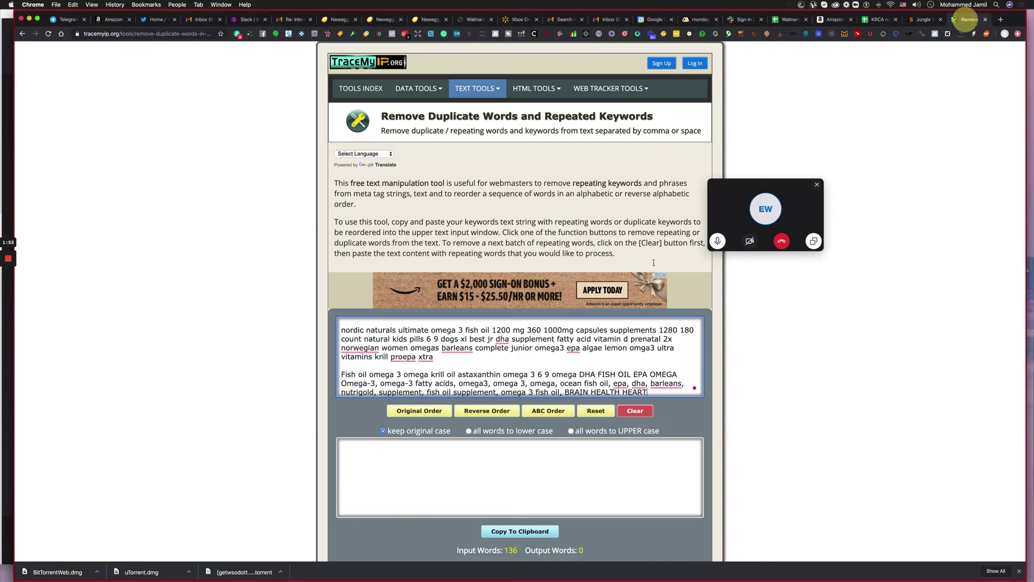
click(970, 19)
click(611, 357)
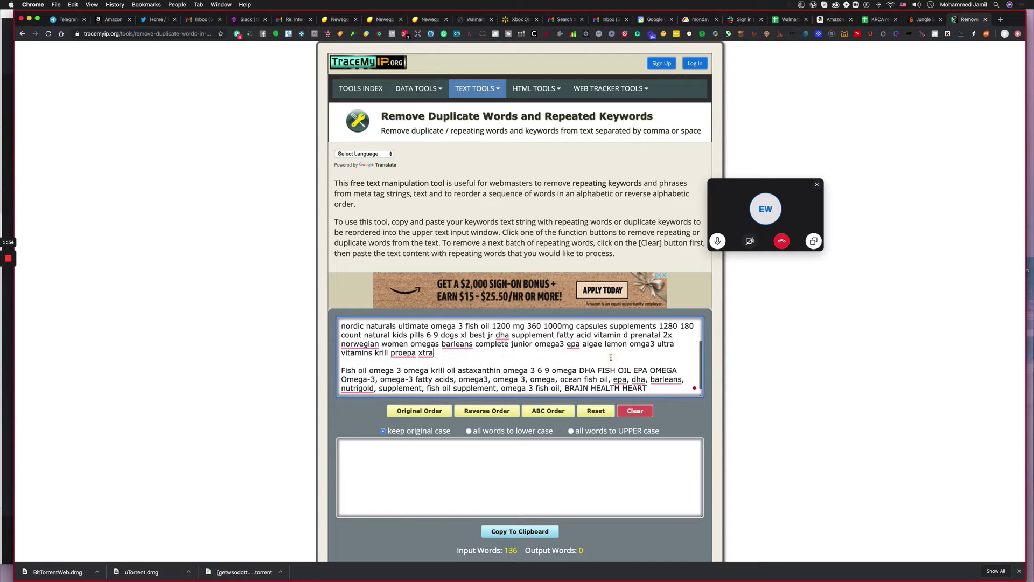
click(656, 388)
key(Return)
key(Return)
key(super+v)
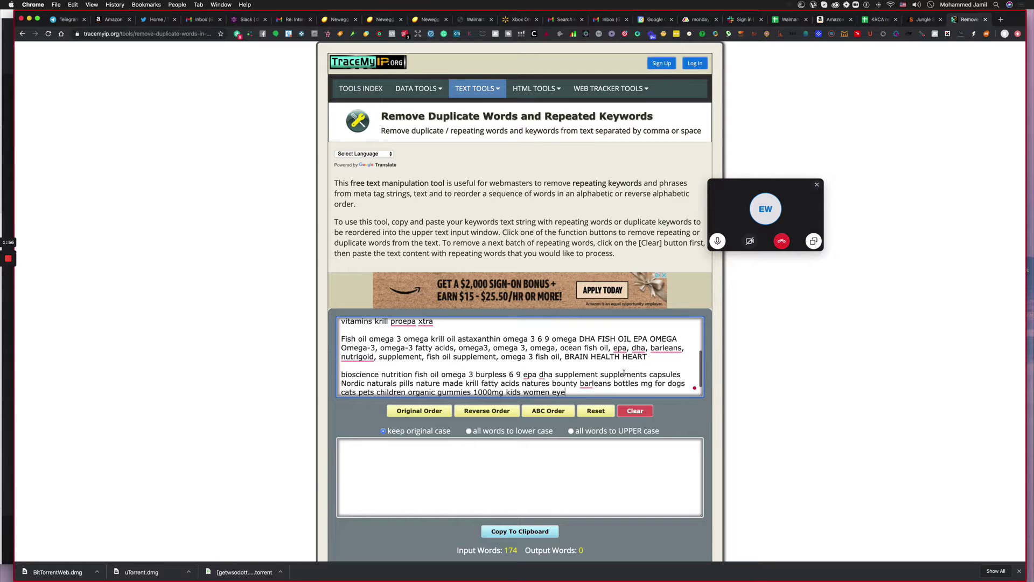
Step: Copy the last competitor's (B01NBTJFJB) backend keywords and paste them at the end of the tool's input
click(877, 20)
key(super+v)
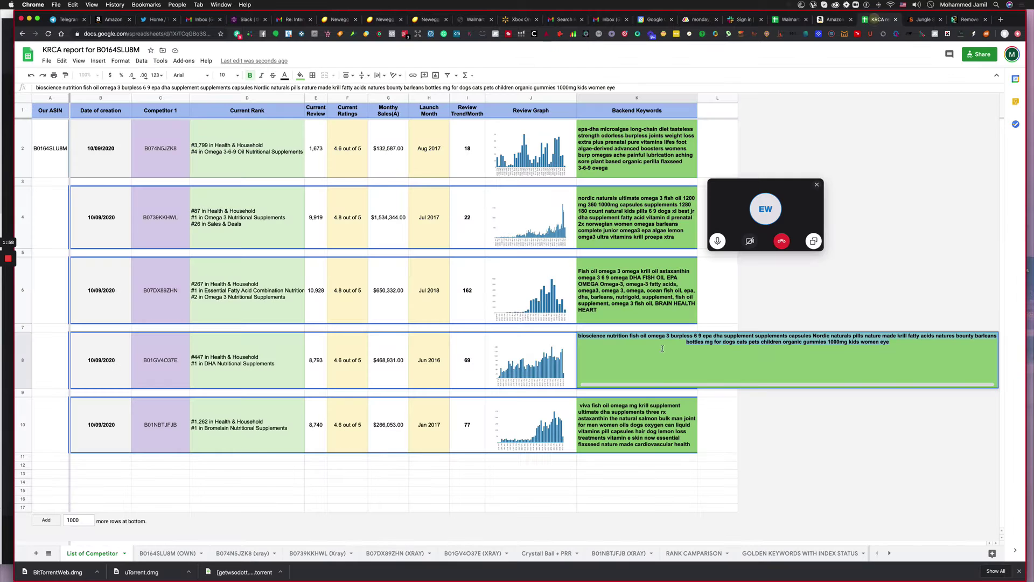
key(Return)
double_click(647, 428)
click(969, 19)
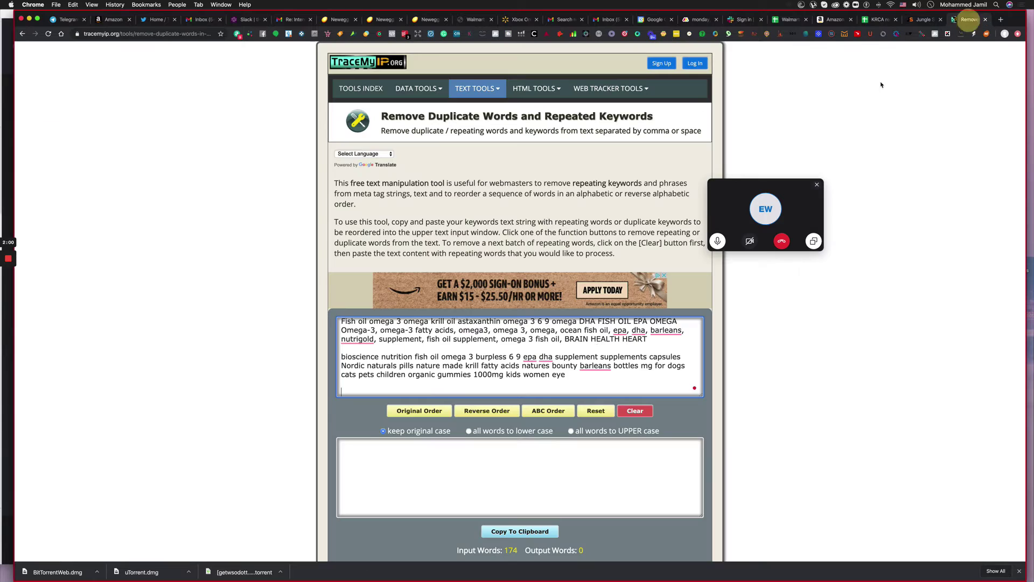
click(558, 375)
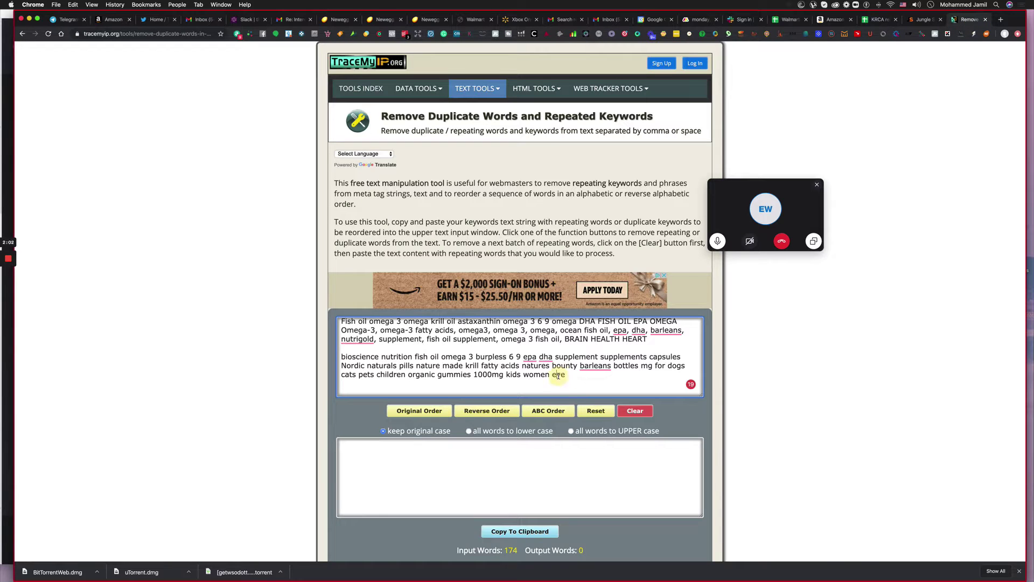
key(super+v)
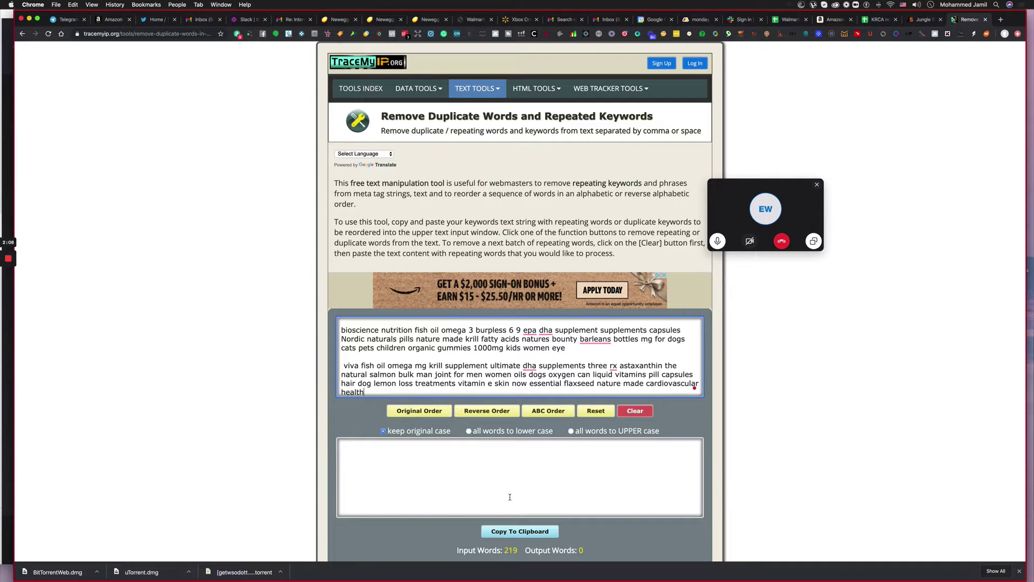
Step: Remove the duplicate words from the combined keywords, keeping the original order and original case
click(402, 413)
scroll(517, 476, down, 2)
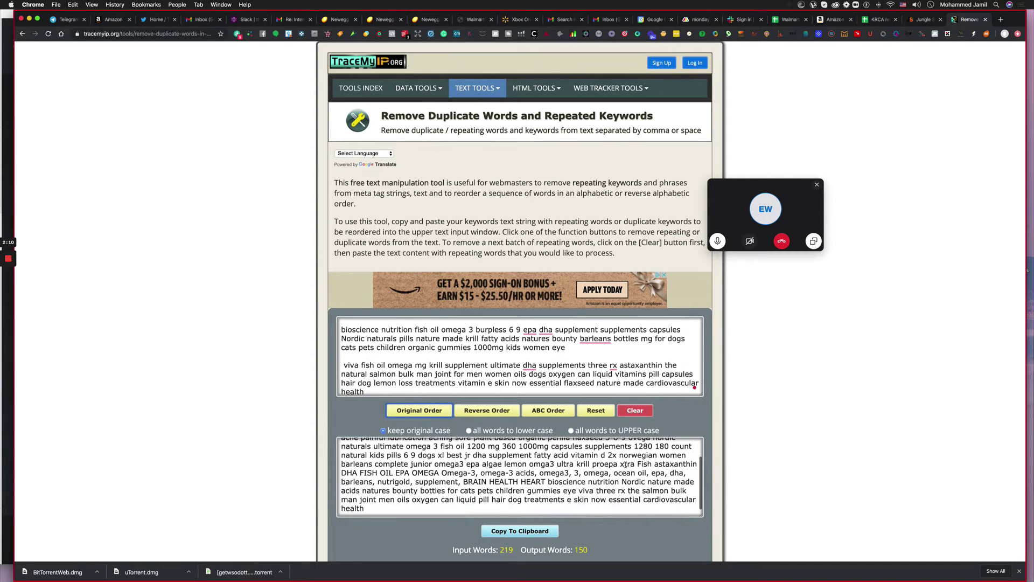
scroll(517, 477, up, 2)
scroll(497, 404, down, 3)
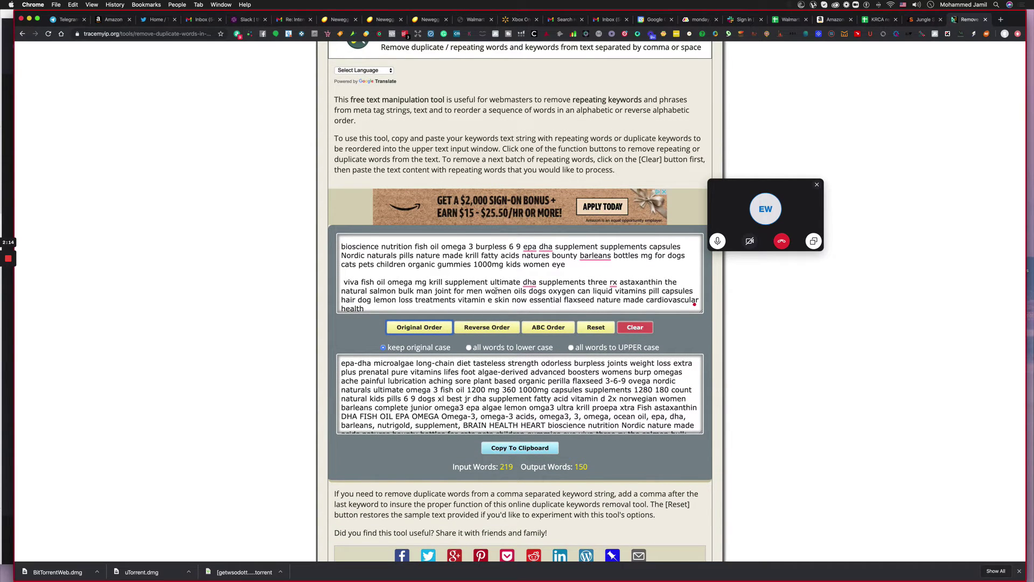
Step: Compare the input and output word counts, read through the deduplicated keyword list and select all of it
click(418, 375)
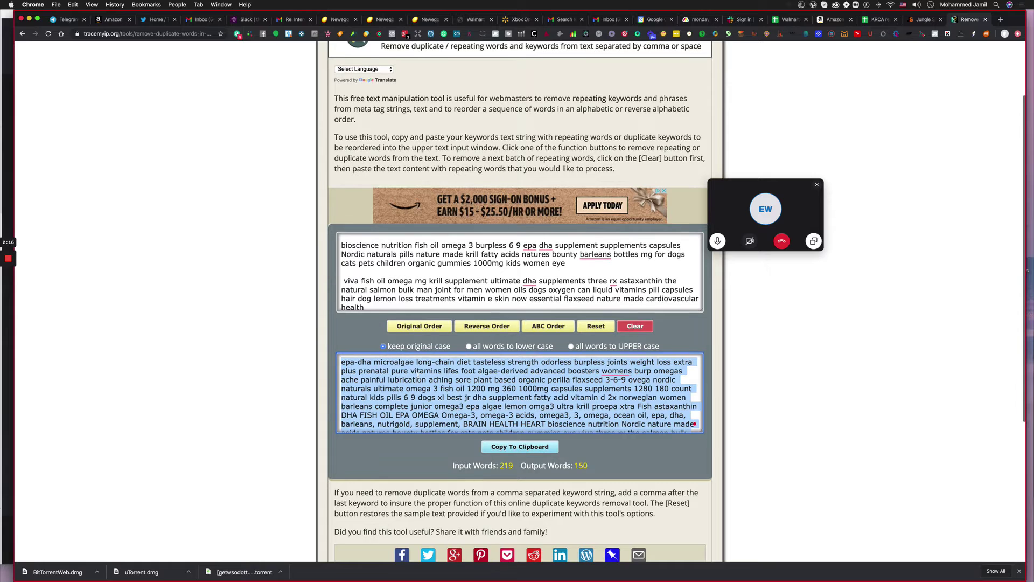
double_click(509, 465)
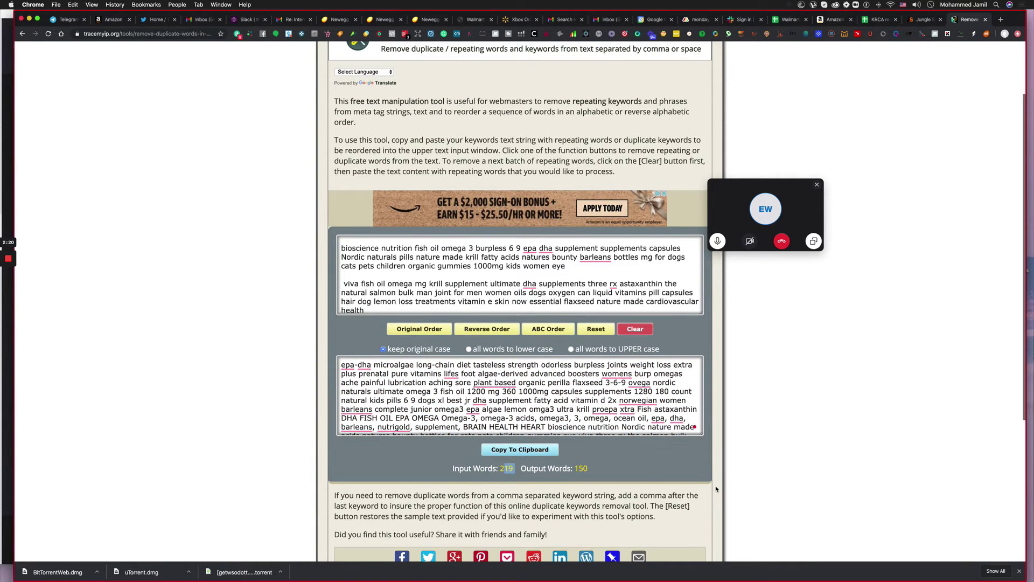
scroll(448, 415, down, 2)
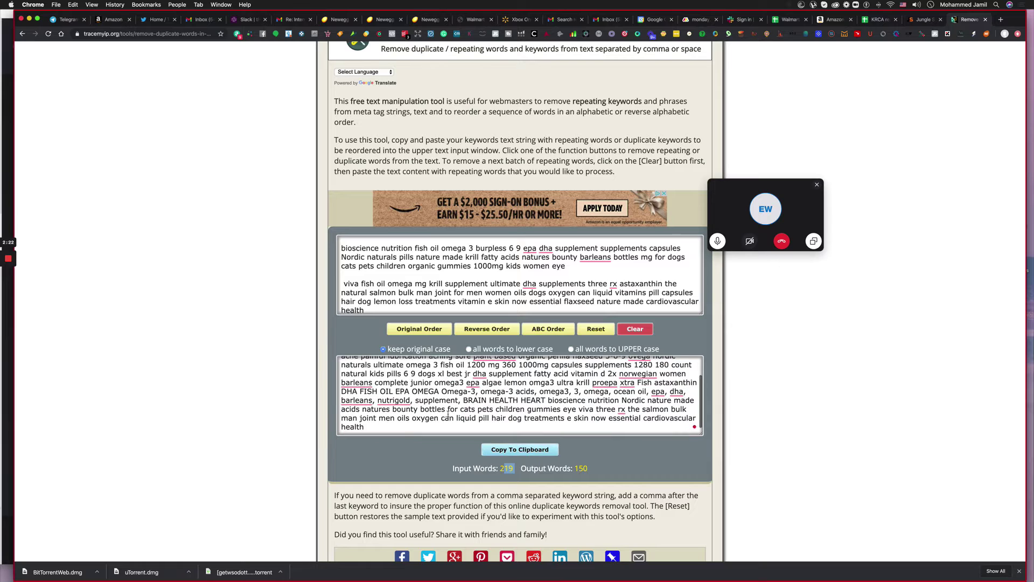
click(420, 404)
scroll(442, 398, up, 1)
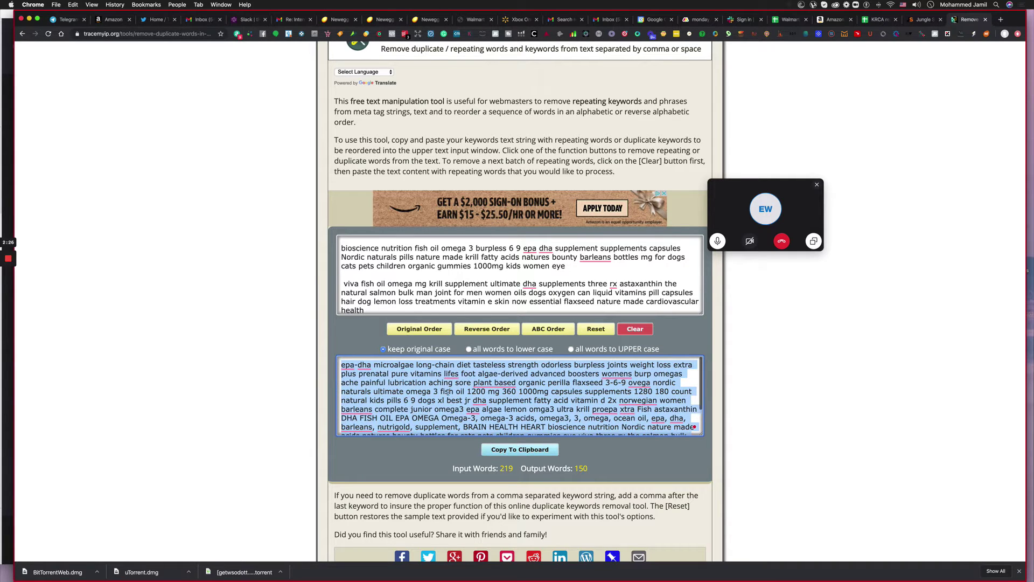
Step: Read through the deduplicated keyword output to its end, then switch back to the competitor list in the KRCA report
scroll(442, 391, down, 3)
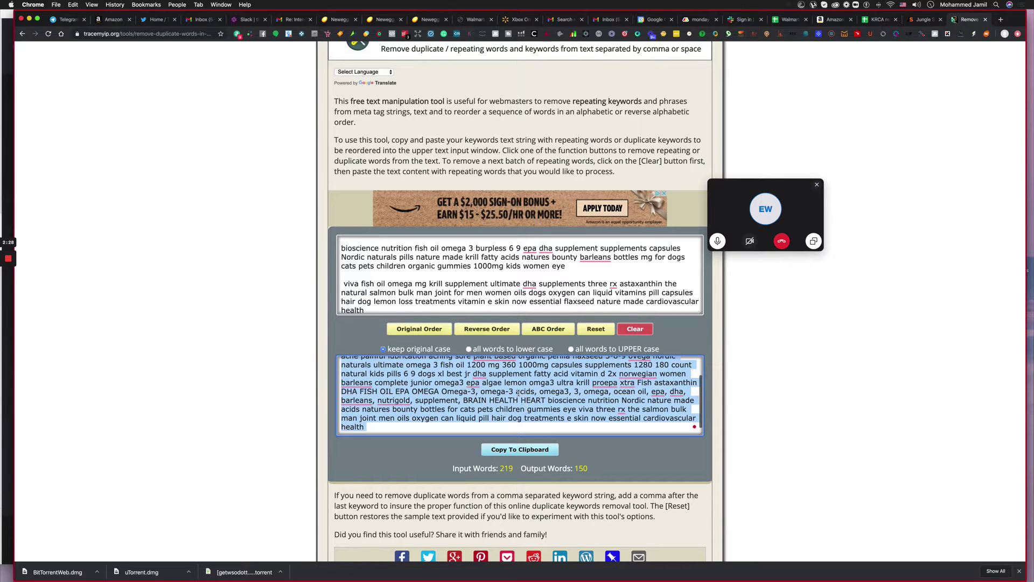
scroll(518, 396, up, 3)
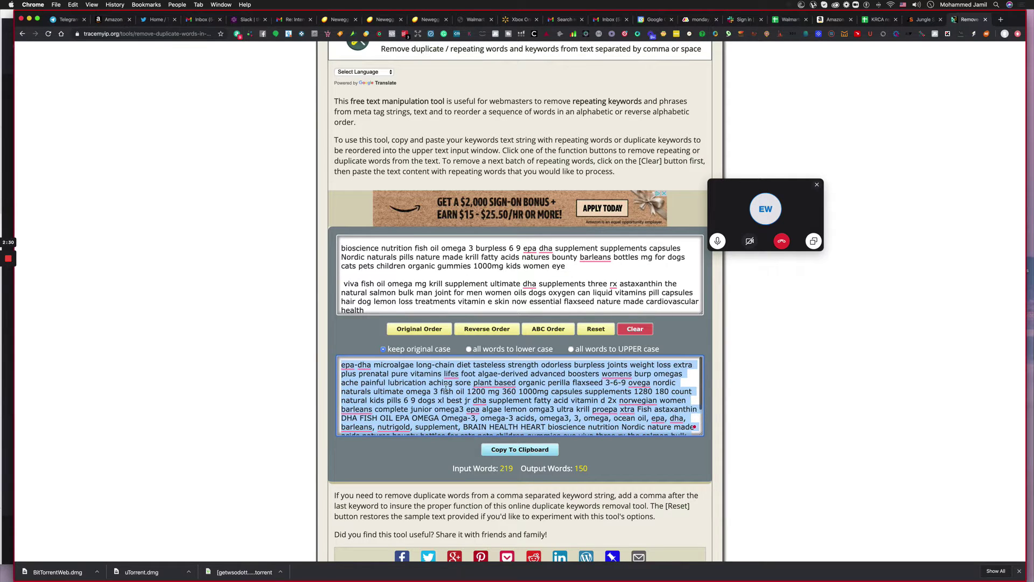
click(877, 20)
click(718, 144)
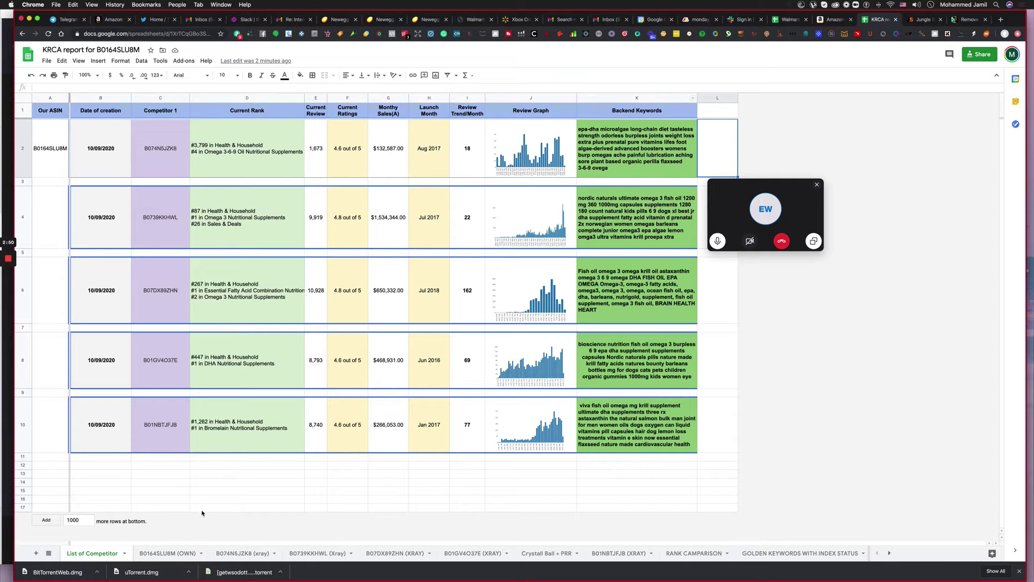
click(151, 143)
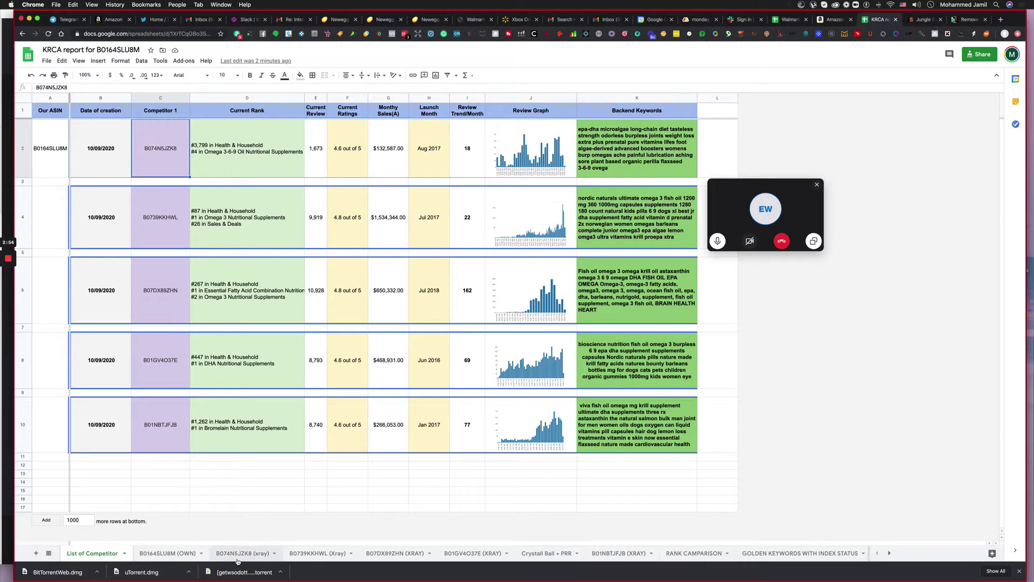
Step: Open the own product's sheet (B0164SLU8M) and examine the green-highlighted top keywords with their accumulated percentage
click(167, 553)
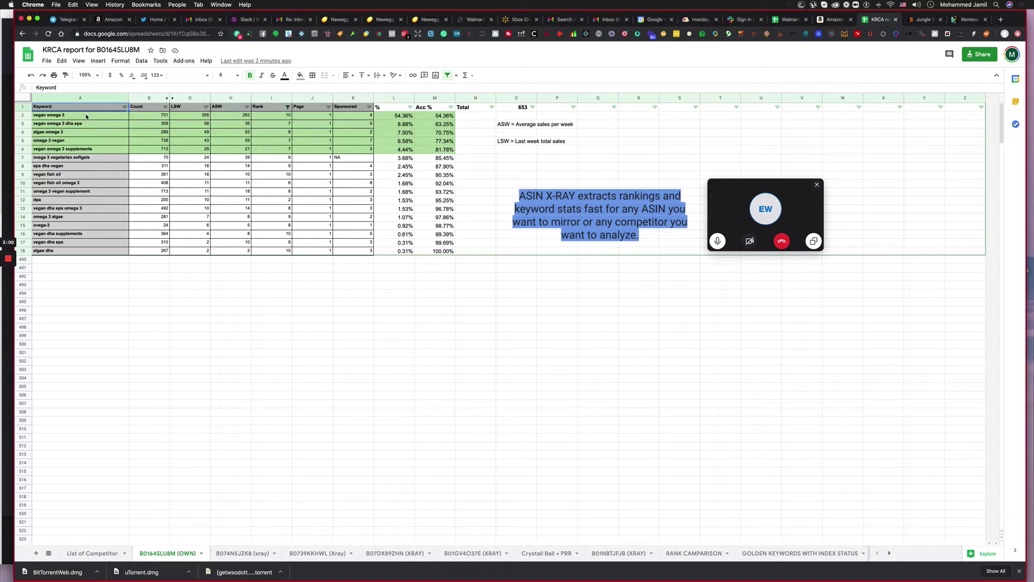
drag(80, 116, 78, 149)
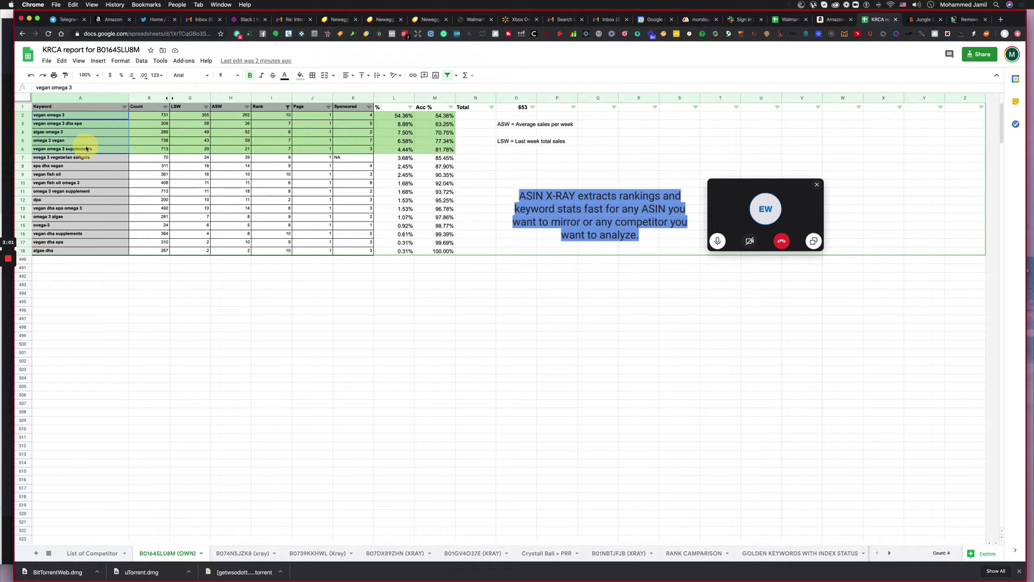
click(449, 150)
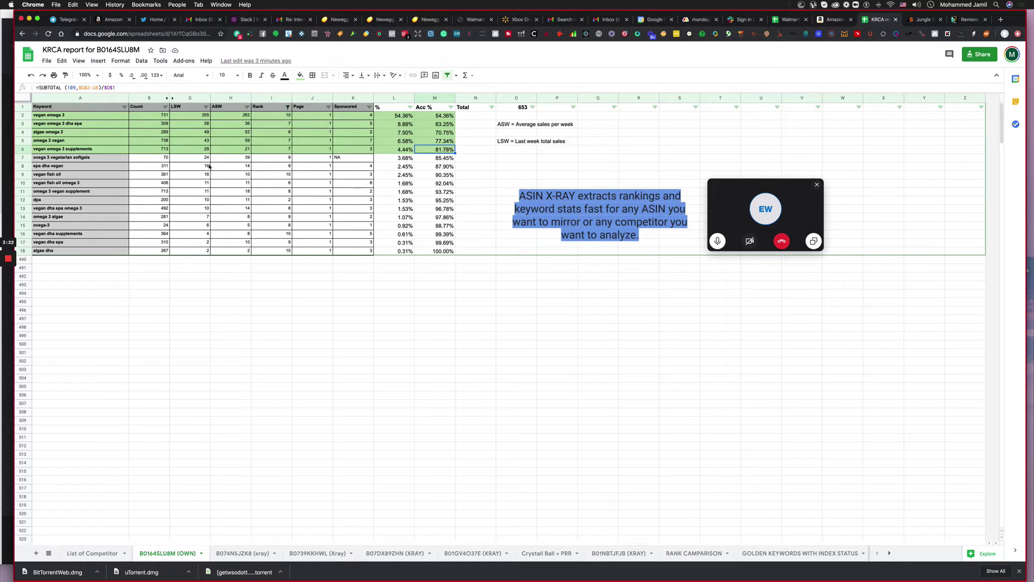
click(94, 116)
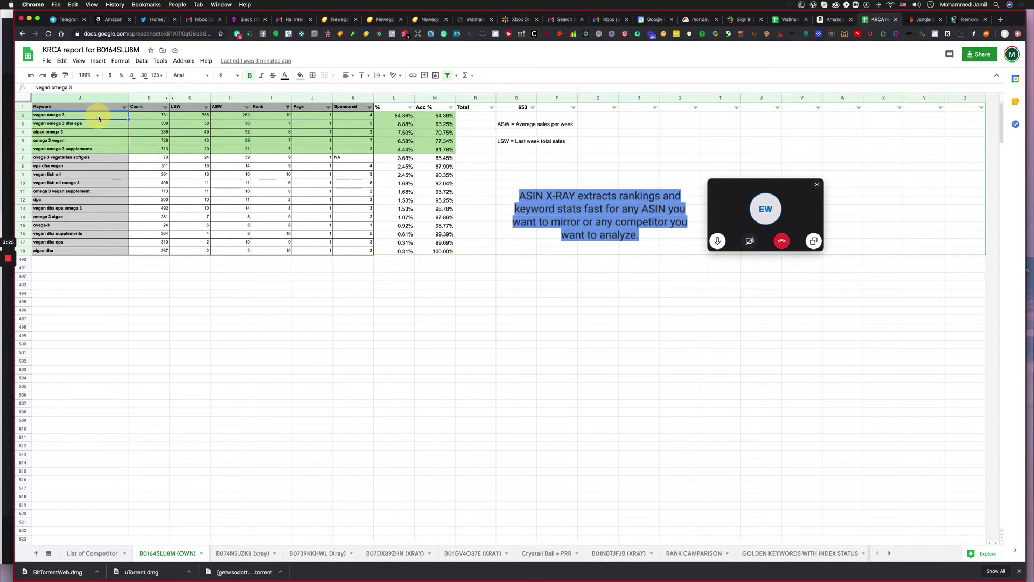
Step: Go through the own product sheet's columns from LSW to Acc %, checking how the top keywords add up
click(180, 107)
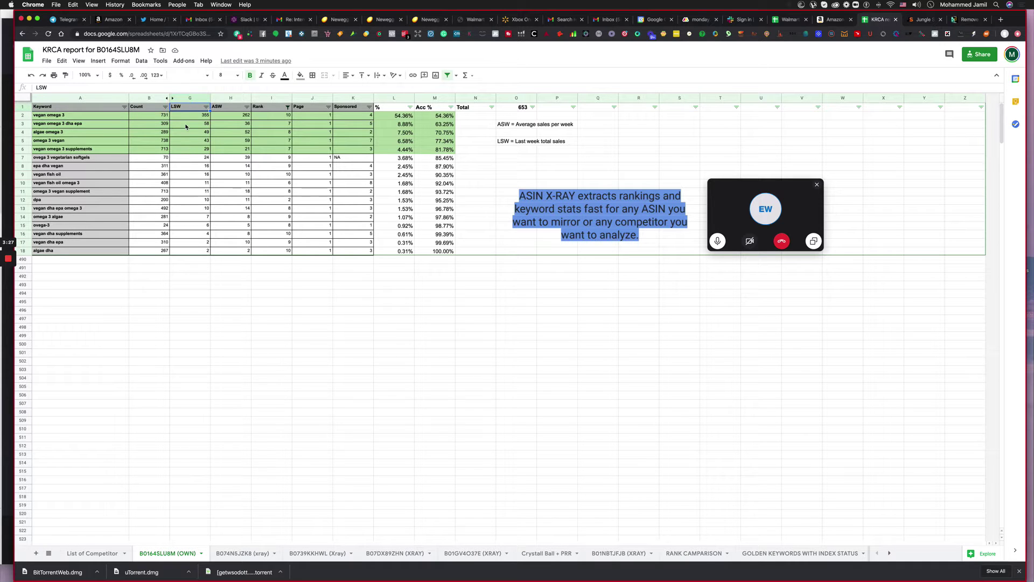
click(229, 108)
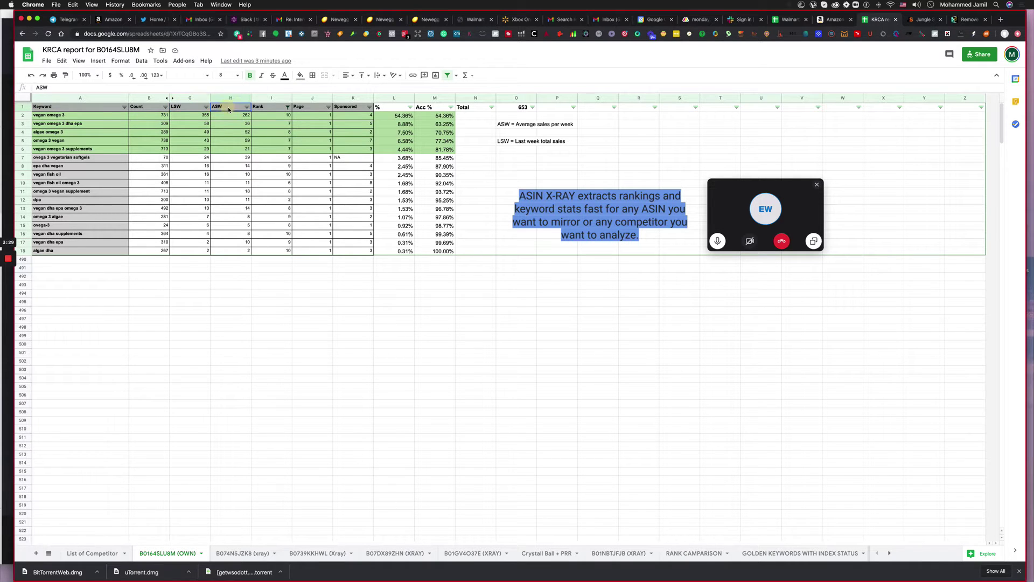
click(270, 108)
click(312, 110)
click(356, 110)
click(397, 108)
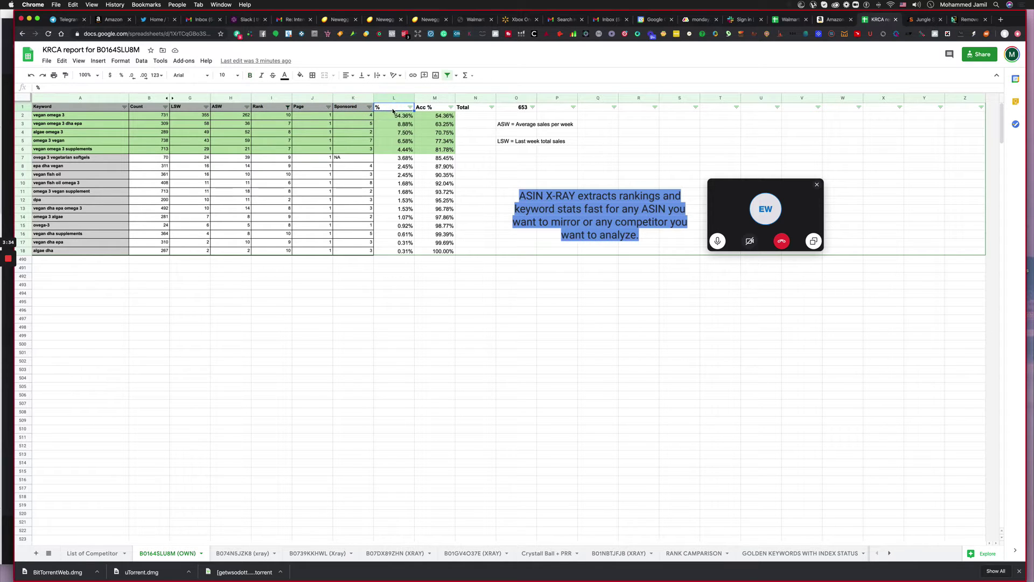
click(441, 109)
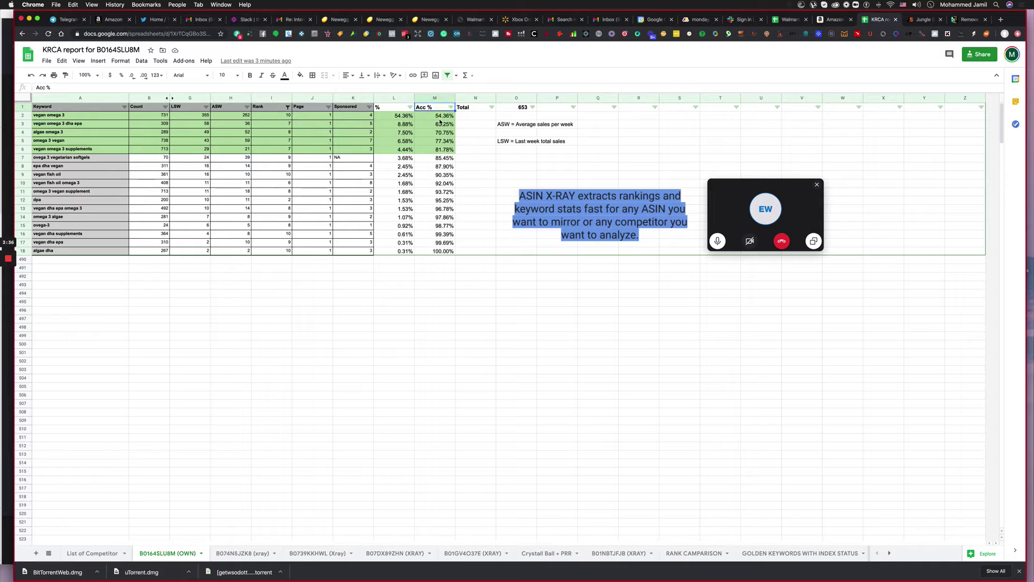
click(439, 117)
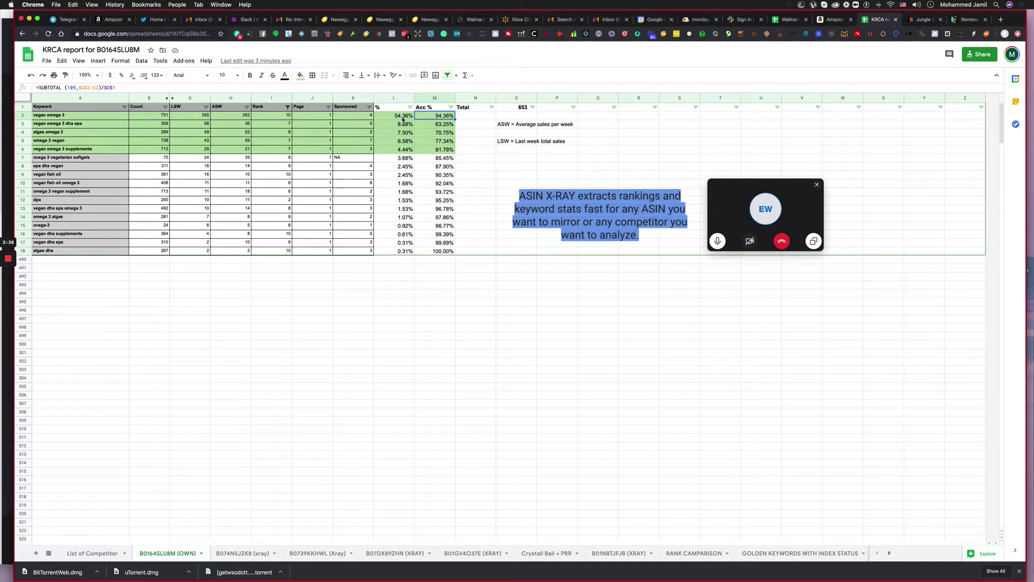
drag(86, 118, 84, 151)
click(438, 152)
Step: Open the X-ray sheet of competitor B074N5JZK8 and examine its green-highlighted keywords
click(245, 555)
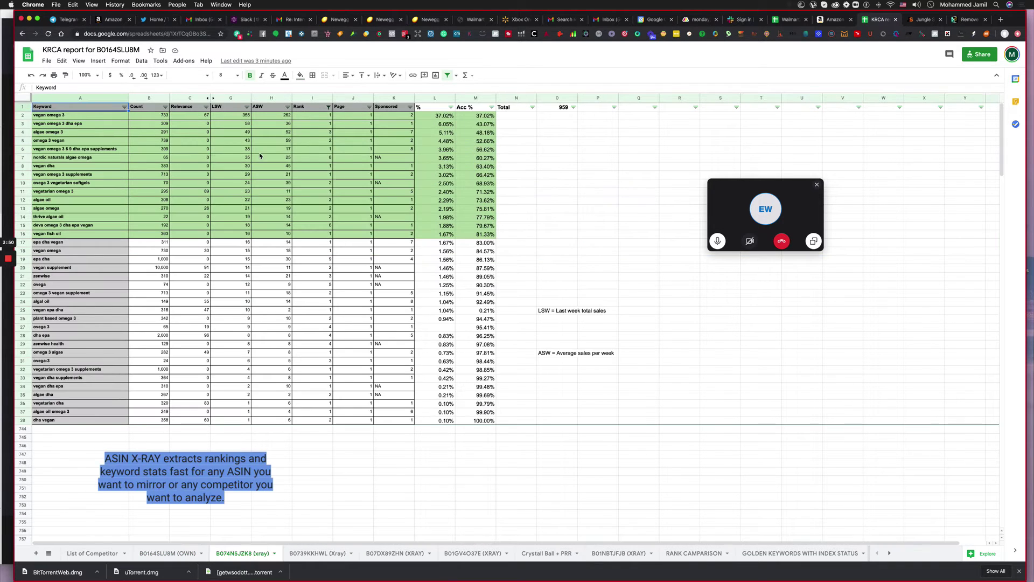
click(89, 116)
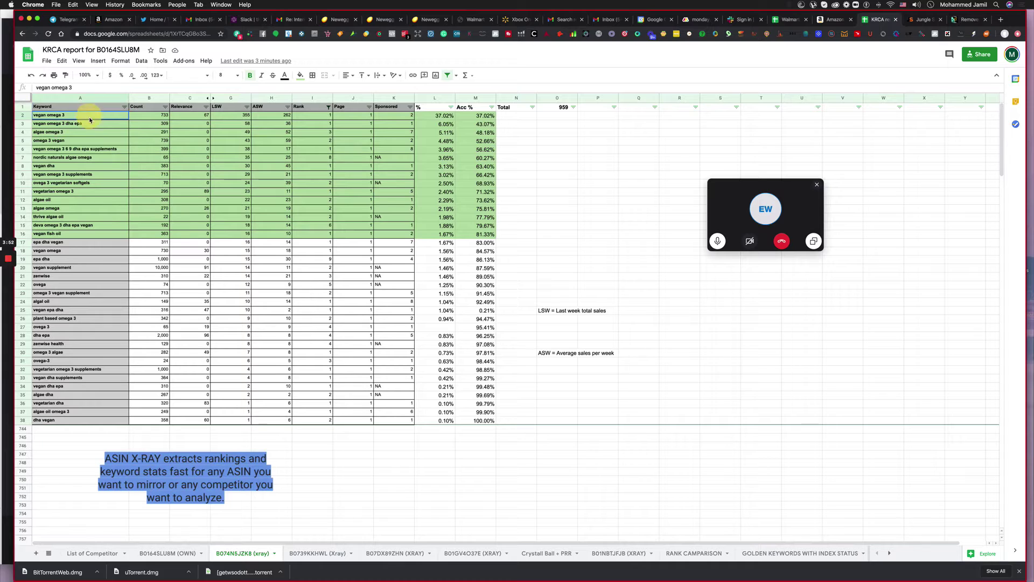
drag(90, 120, 102, 232)
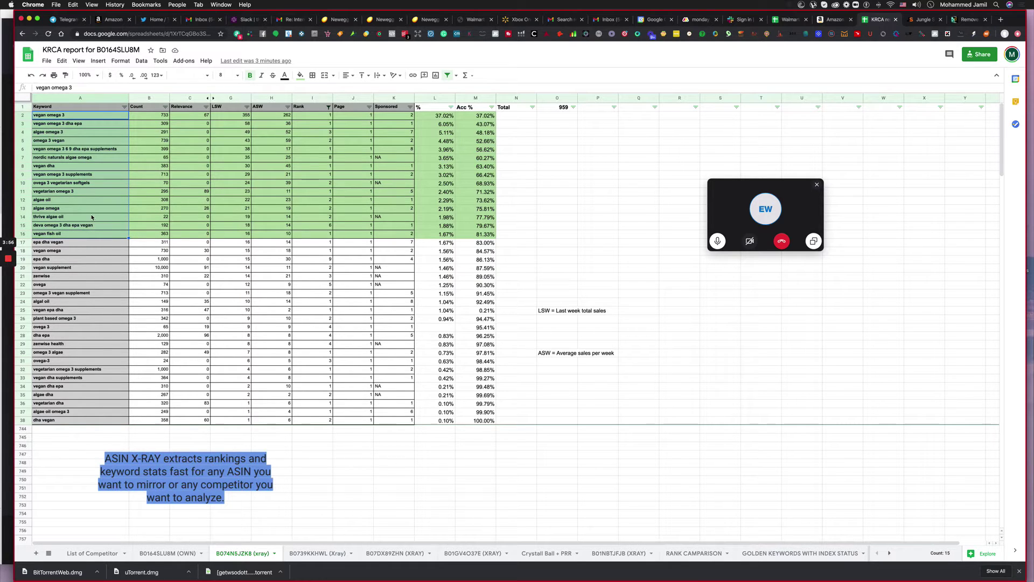
Step: View the X-ray sheets of competitors B0739KKHWL, B07DX89ZHN and B01GV4O37E one after another
click(319, 553)
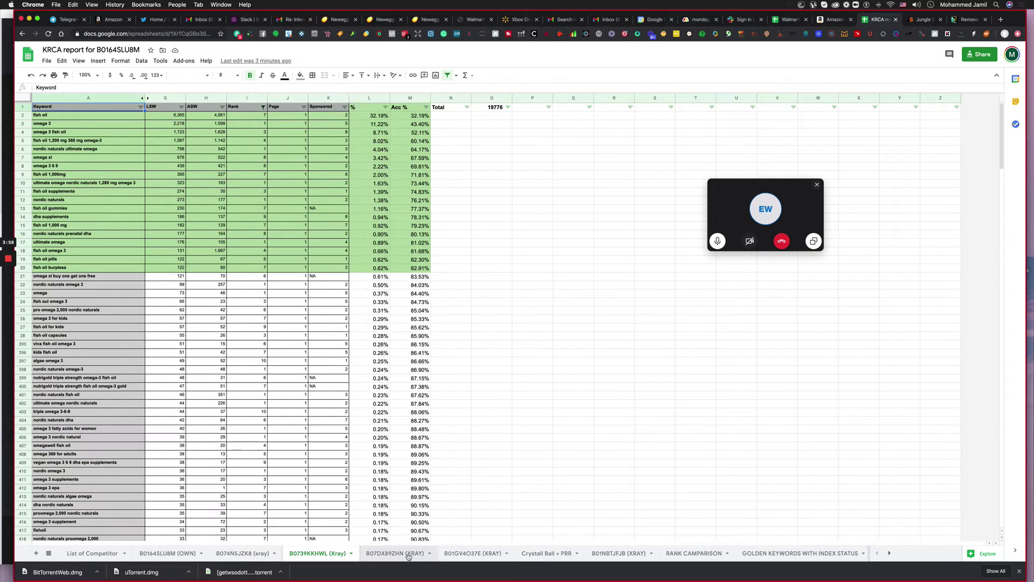
click(409, 554)
click(472, 553)
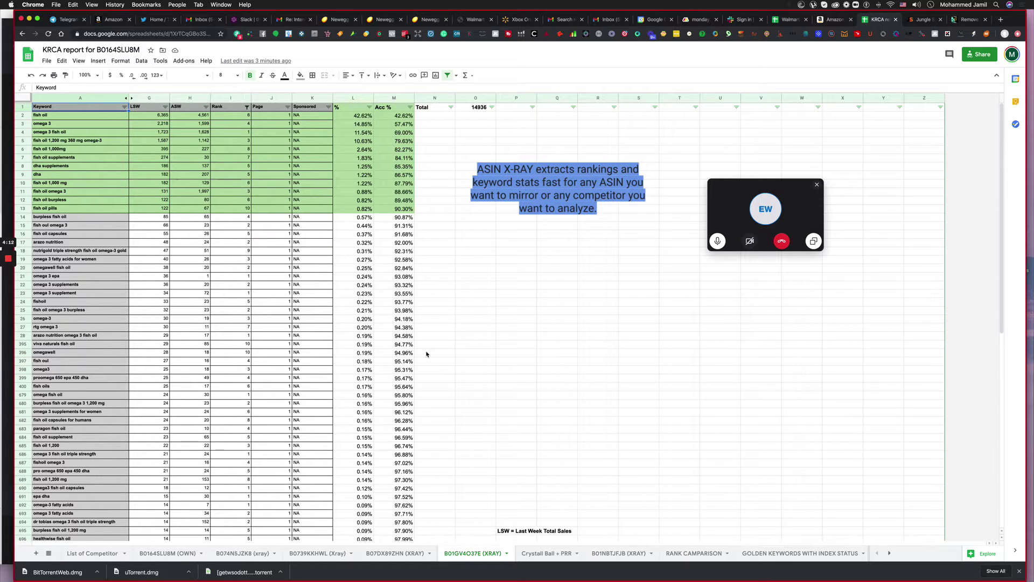
Step: Open the Crystall Ball + PRR sheet and examine its Keyword and R columns
click(539, 553)
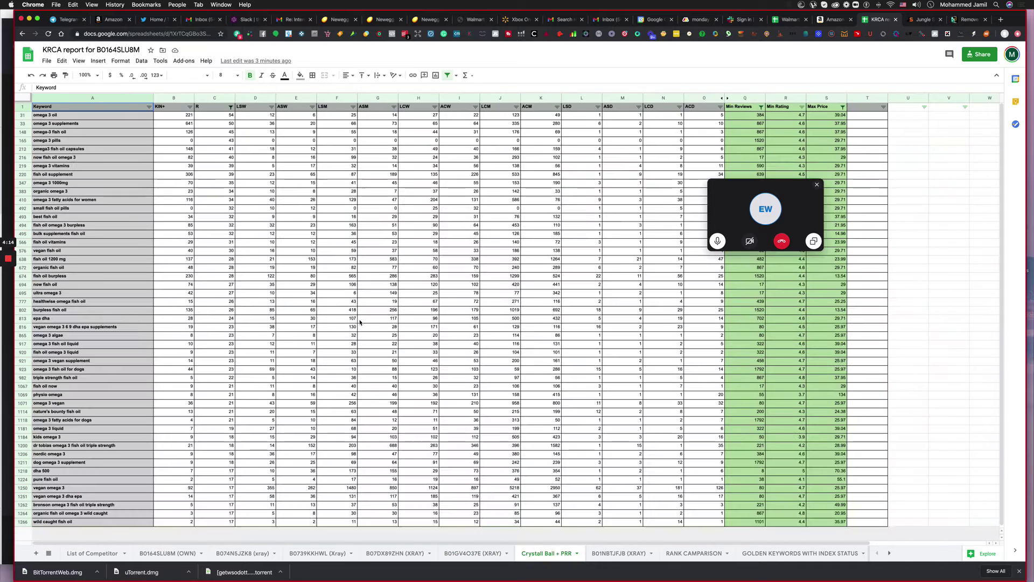
click(70, 114)
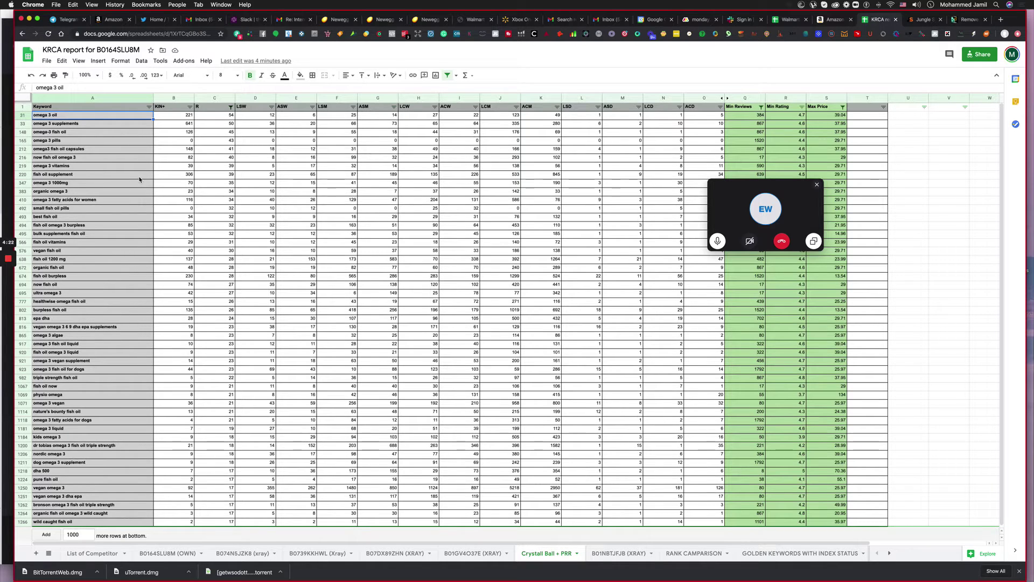
click(89, 98)
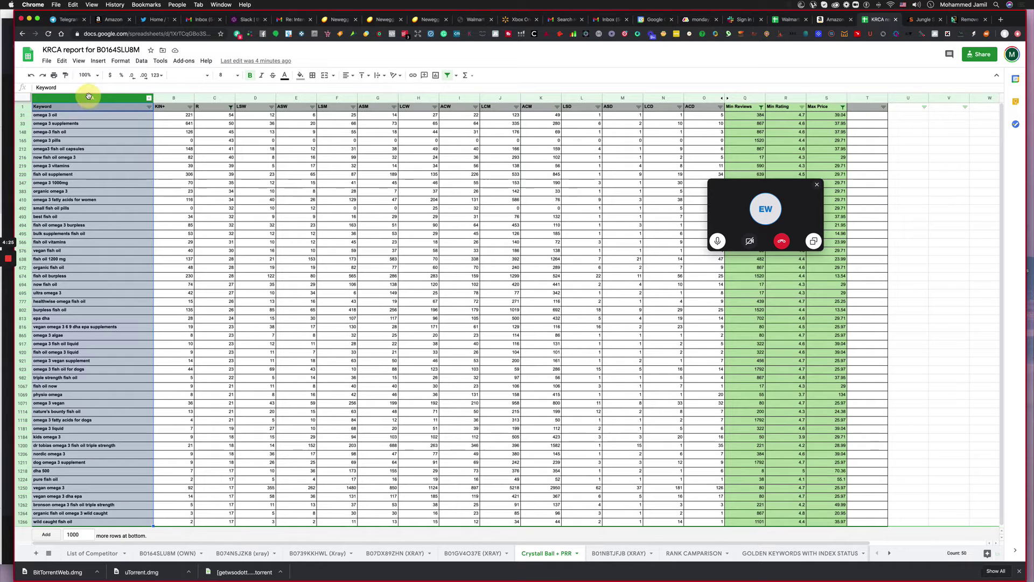
click(224, 98)
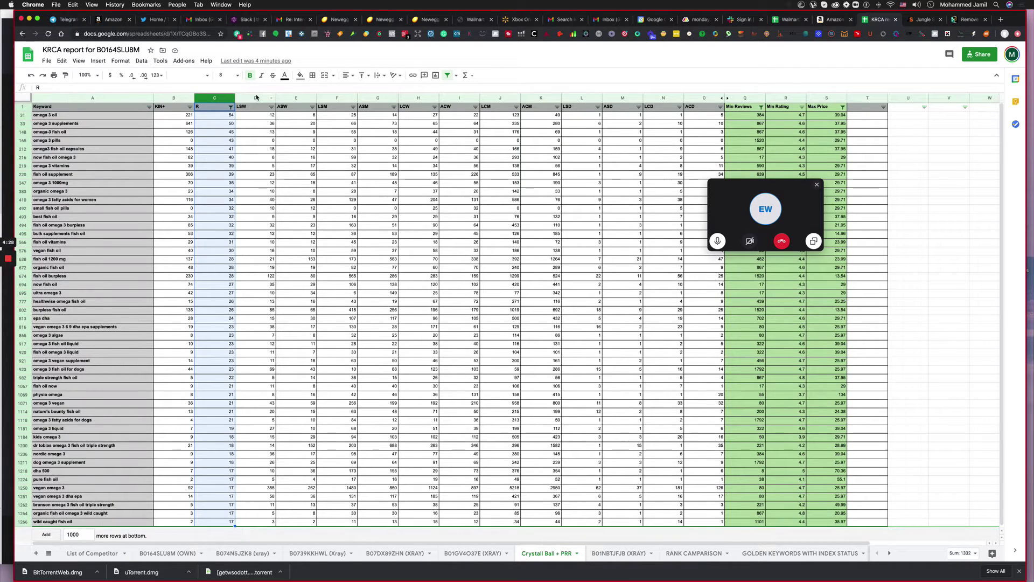
Step: Go through the weekly, monthly and daily metric columns of the Crystall Ball + PRR sheet, from LSW to LCD
click(250, 111)
click(298, 110)
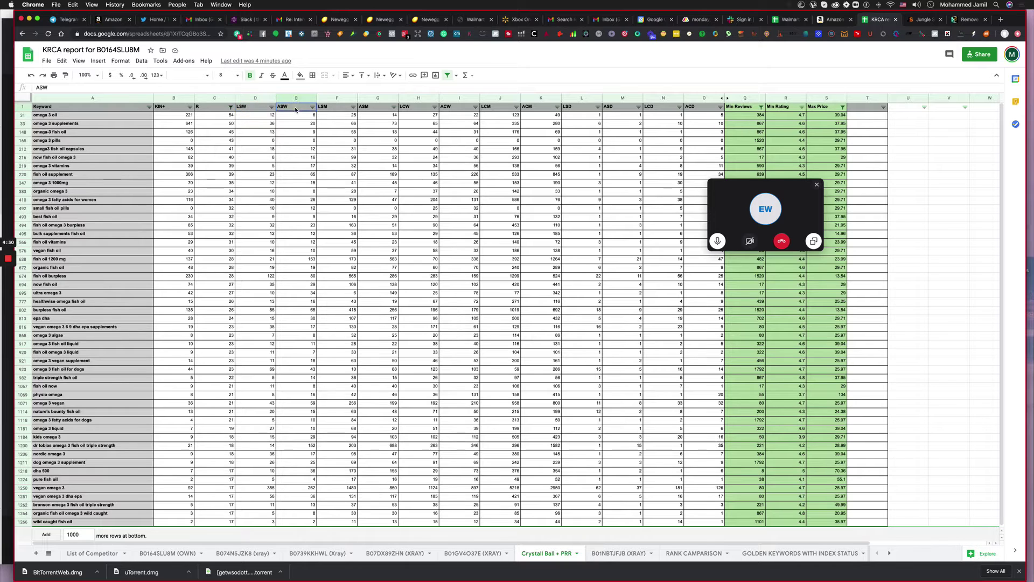
click(332, 109)
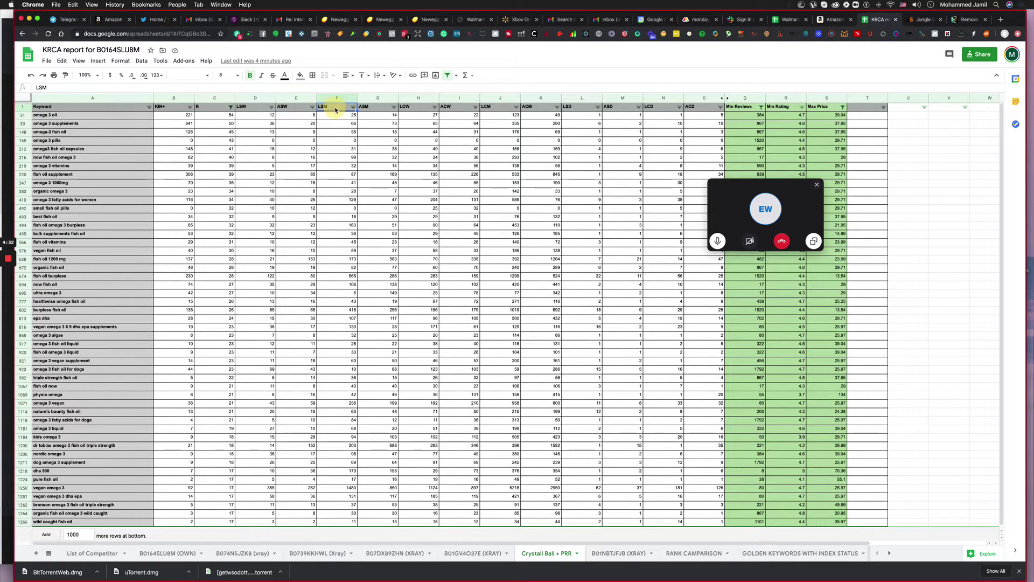
click(373, 110)
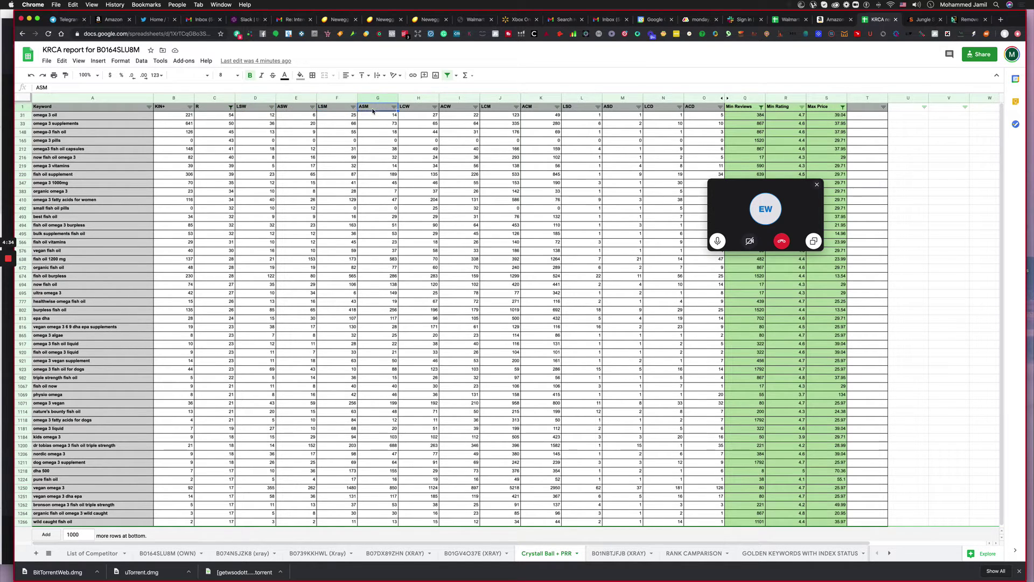
click(428, 112)
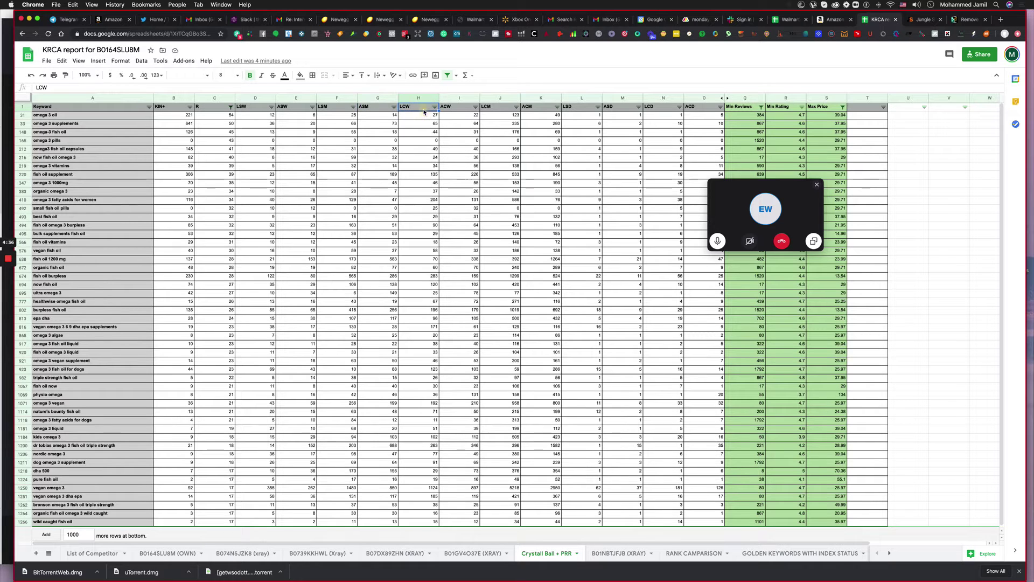
click(458, 110)
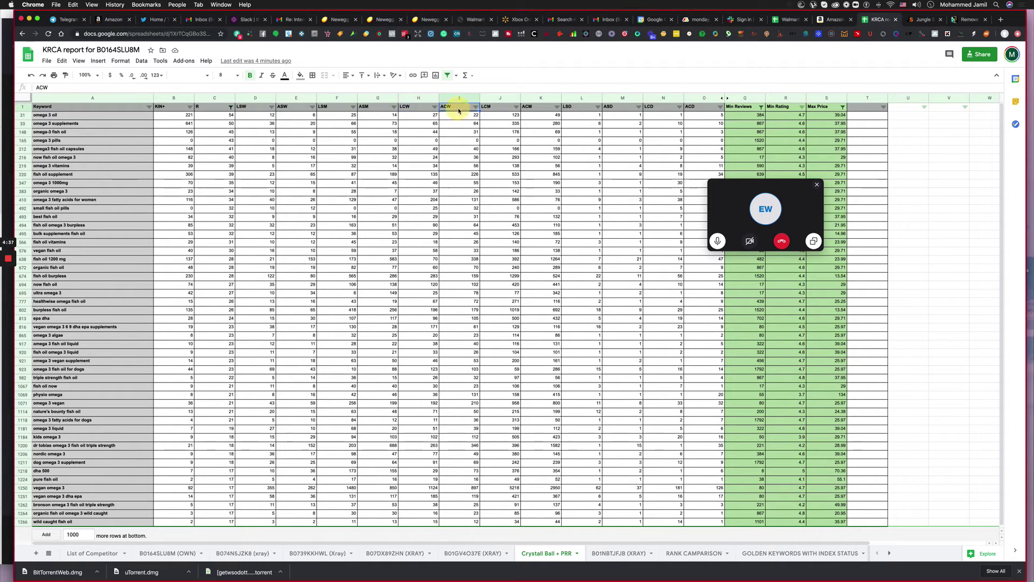
click(496, 109)
click(537, 109)
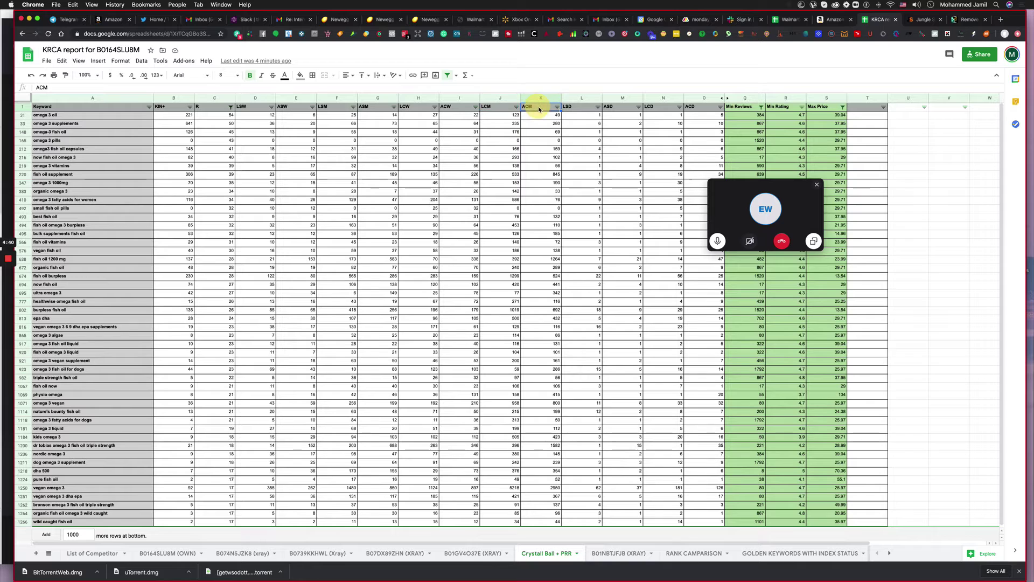
click(575, 109)
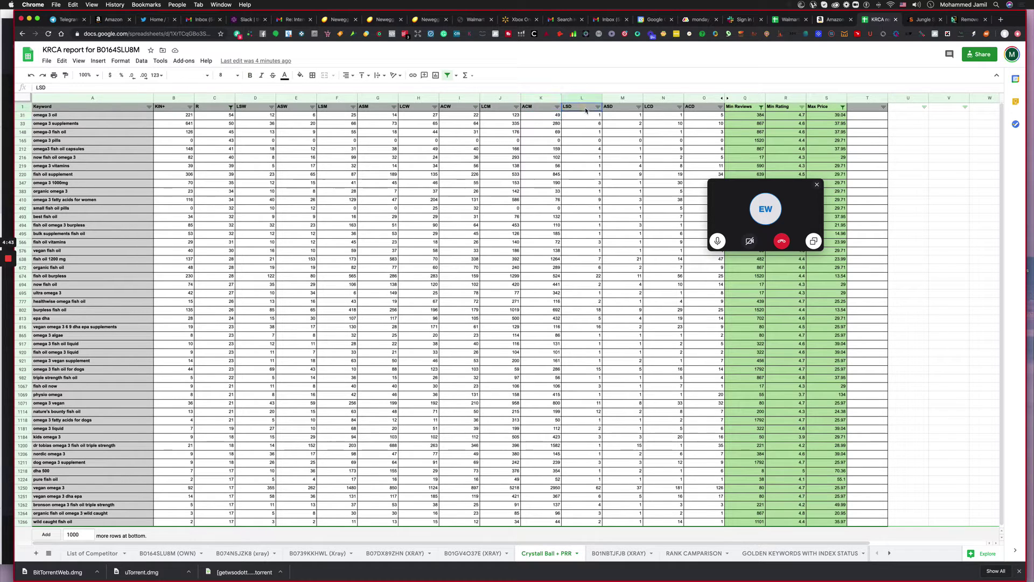
click(661, 109)
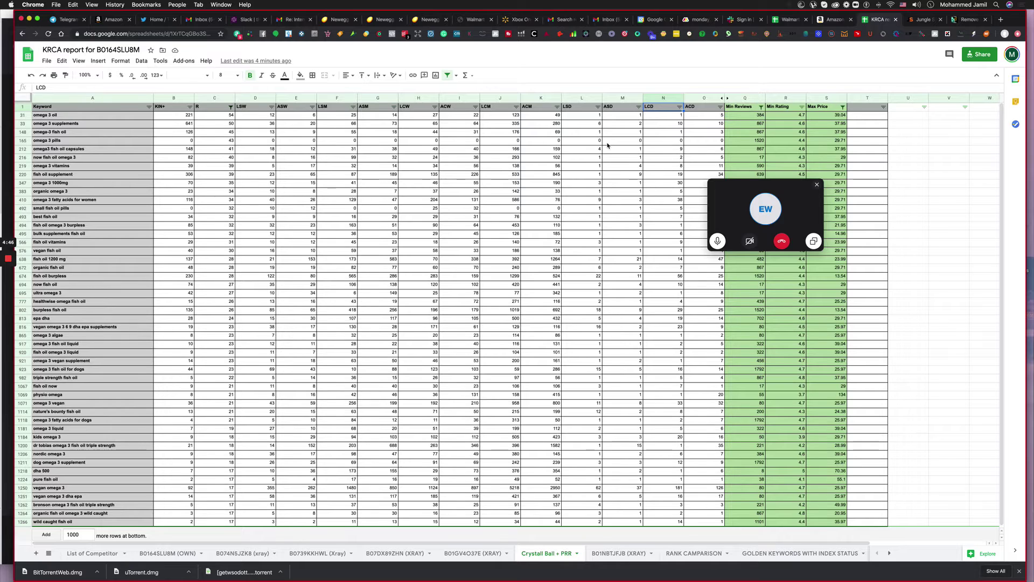
Step: Examine the Min Reviews and Min Rating values for the keyword "omega 3 oil"
scroll(607, 142, right, 3)
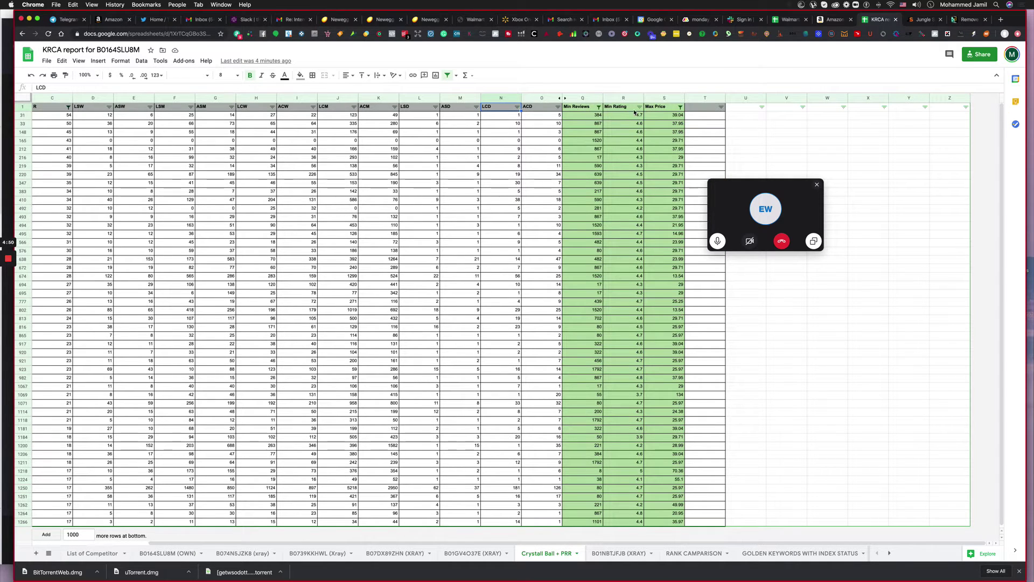
click(588, 116)
scroll(588, 120, left, 5)
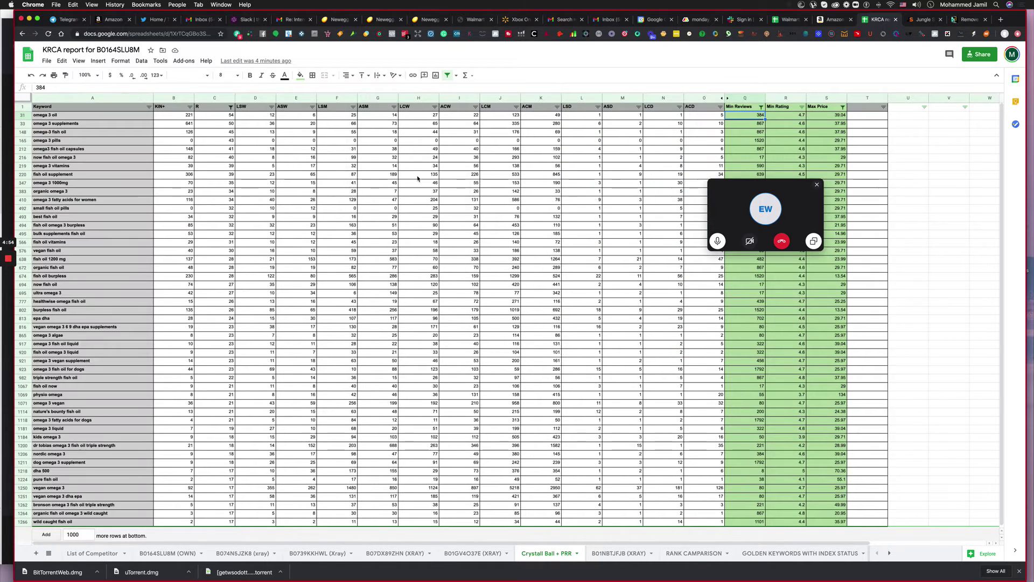
click(54, 115)
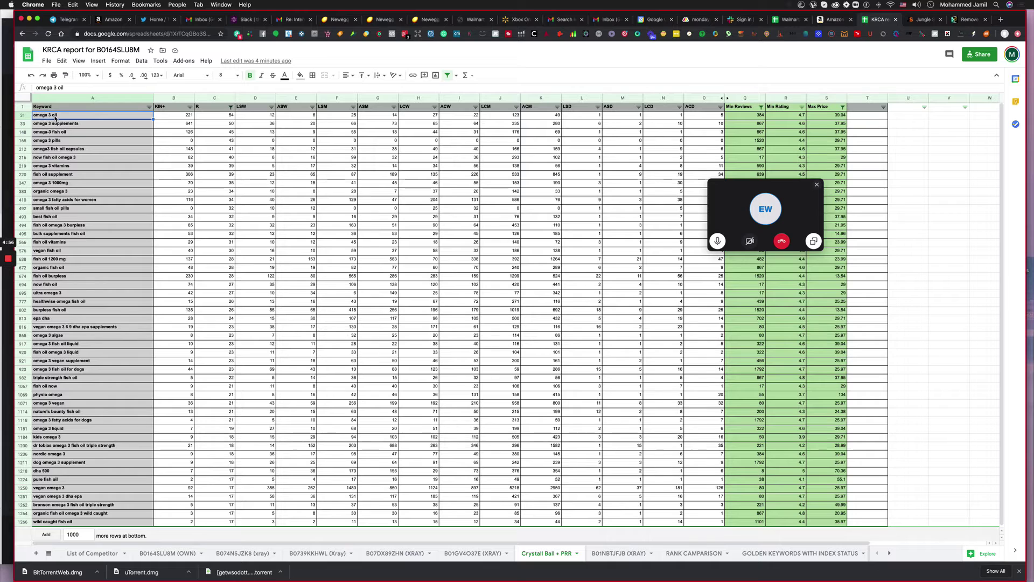
click(745, 116)
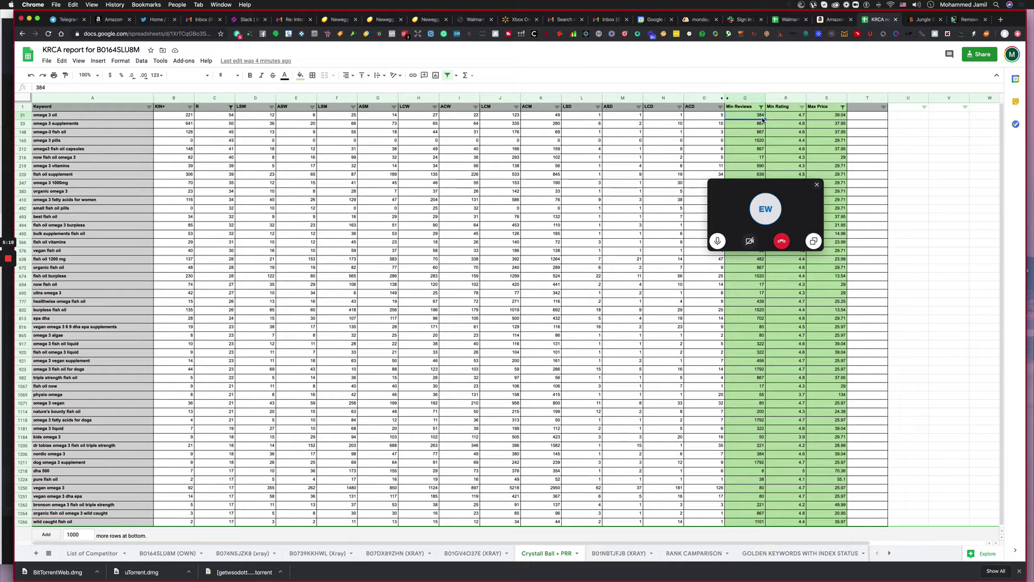
click(786, 118)
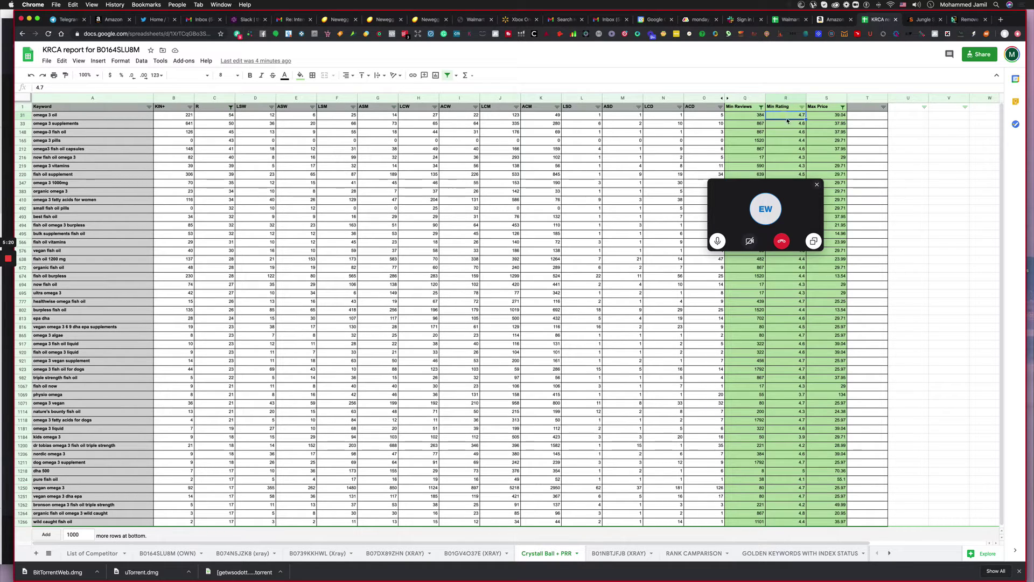
Step: Check the Max Price for "omega 3 oil", then open the GOLDEN KEYWORDS WITH INDEX STATUS sheet and look through its keyword list
click(825, 117)
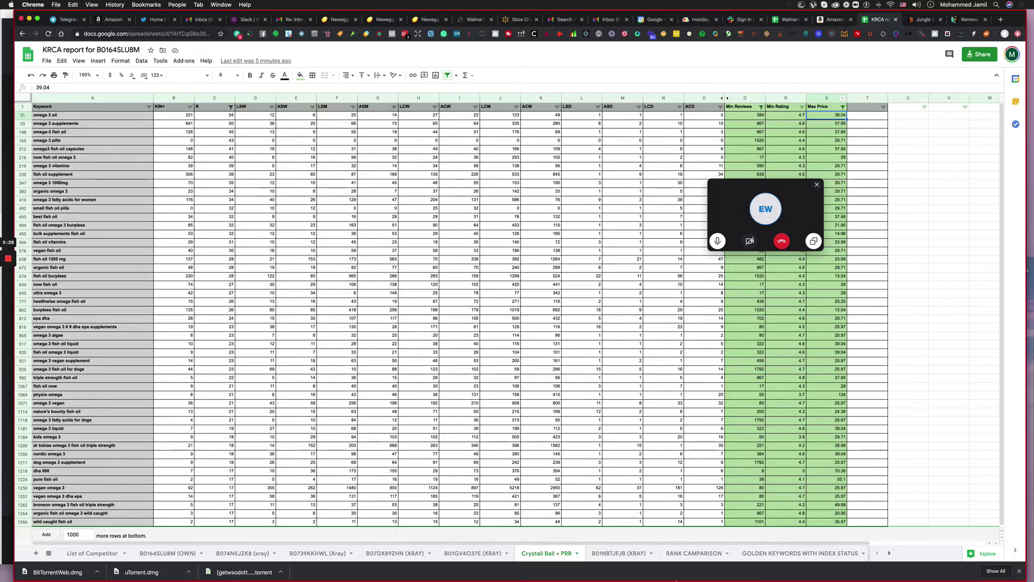
click(779, 553)
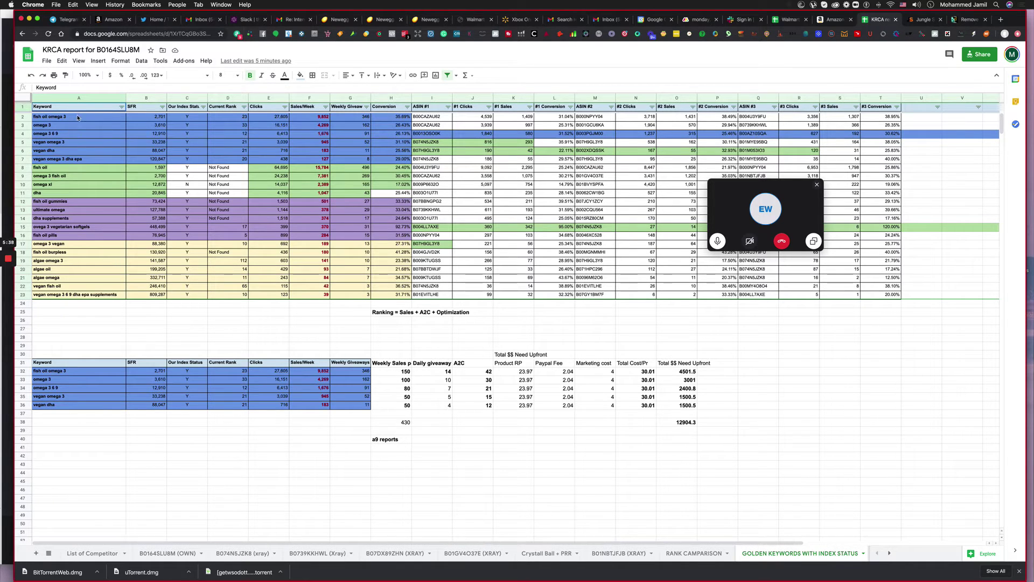
drag(76, 117, 81, 295)
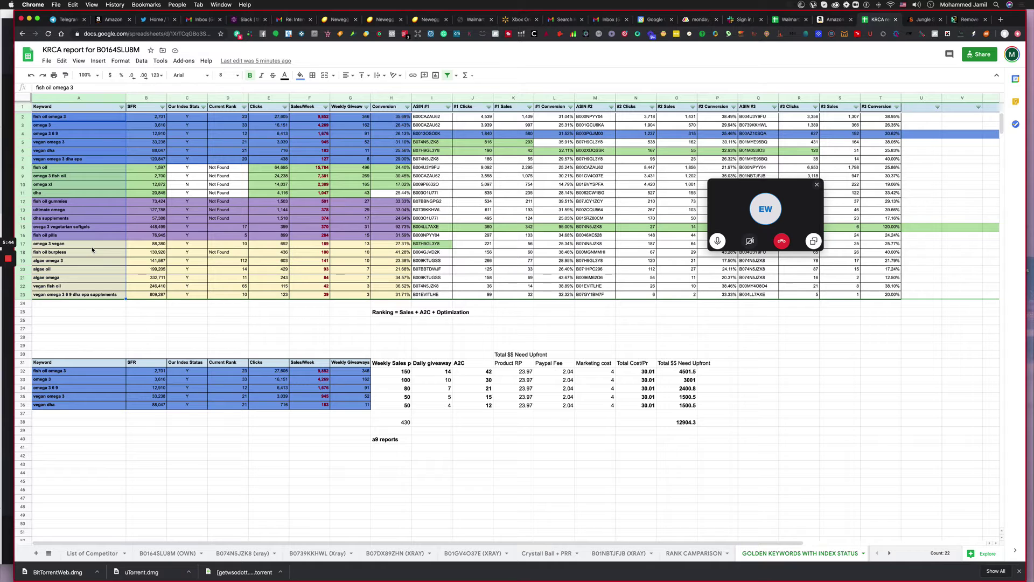
key(Down)
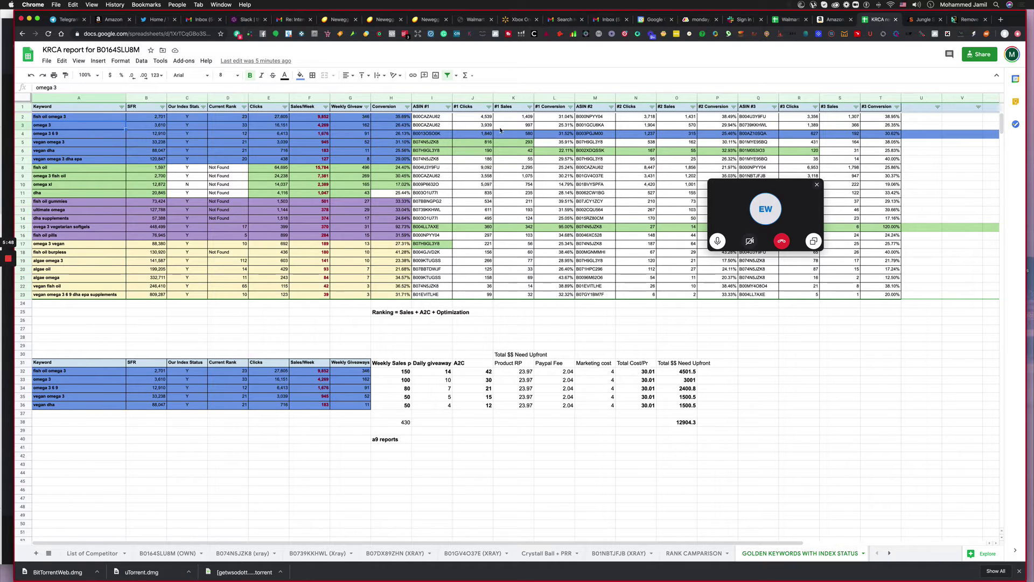
Step: Widen the Our Index Status column slightly on the golden keywords sheet and select the status for "fish oil omega 3"
click(189, 97)
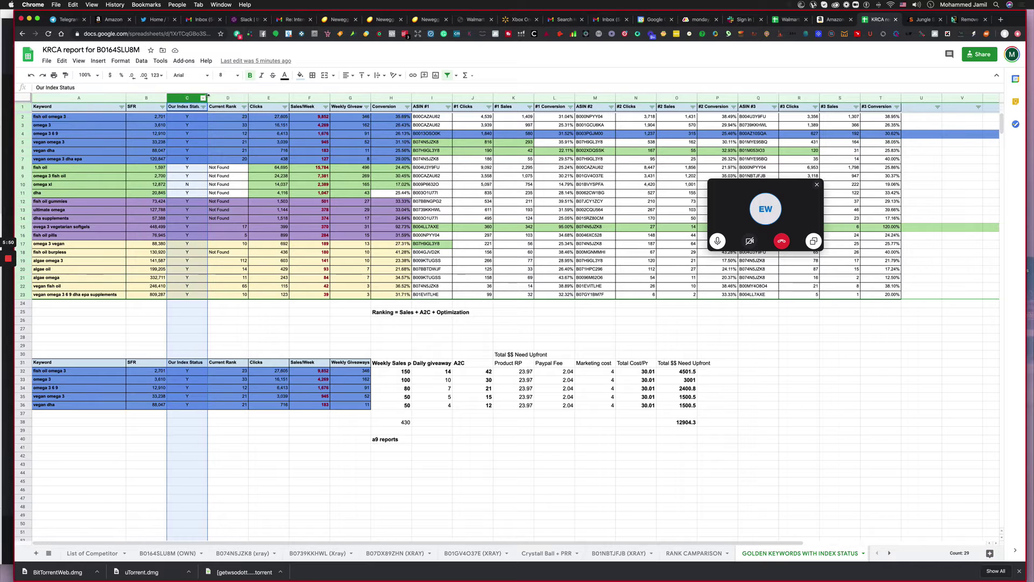
drag(208, 96, 214, 96)
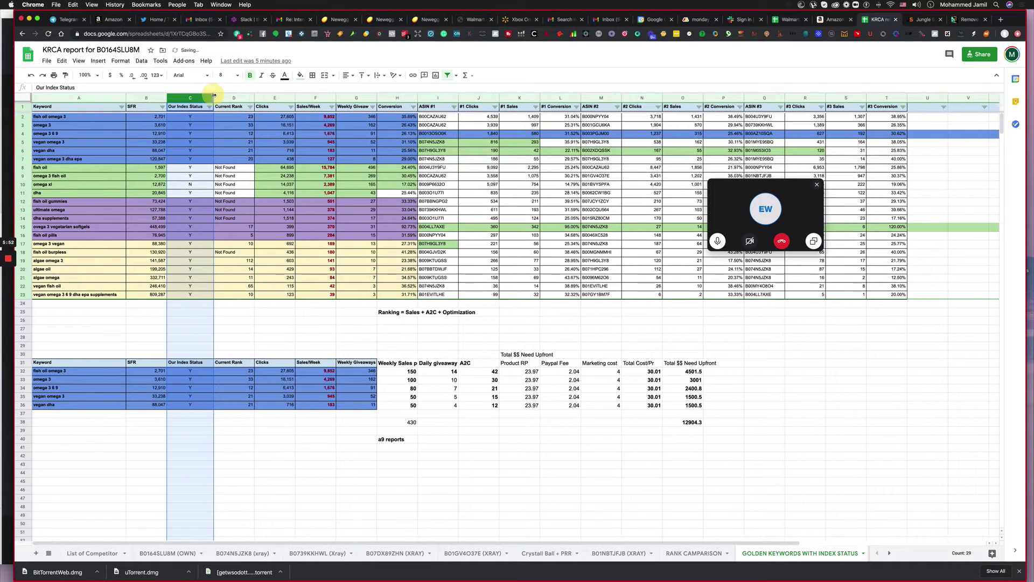
click(198, 118)
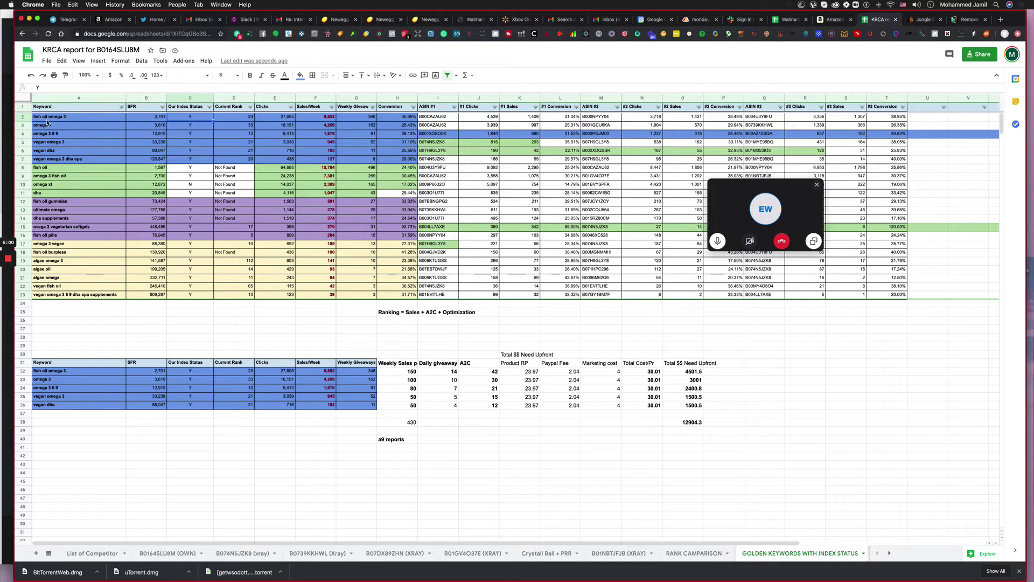
Step: Examine the index status, current rank, clicks, weekly sales and weekly giveaways of "fish oil omega 3"
click(65, 119)
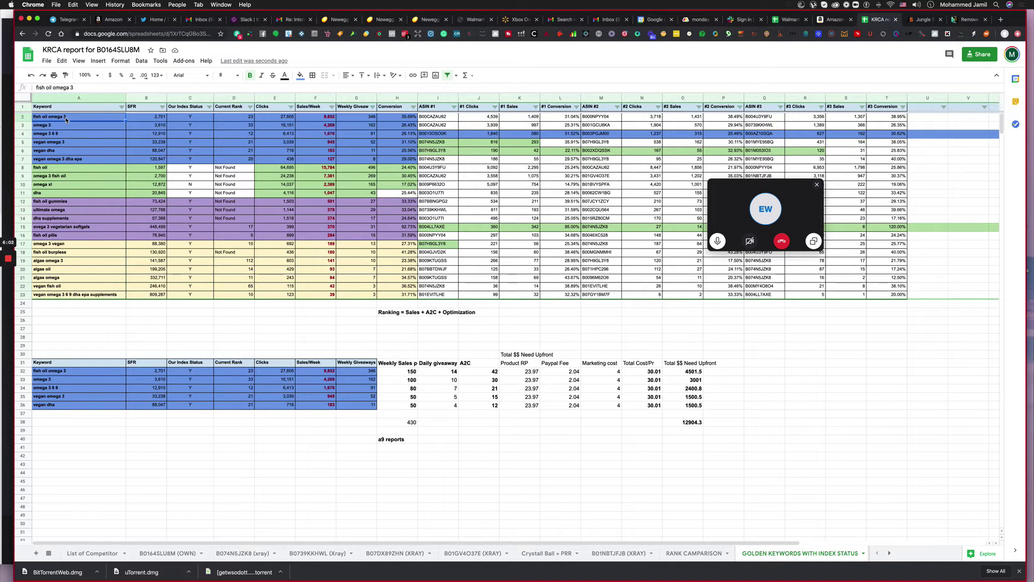
click(182, 125)
click(234, 119)
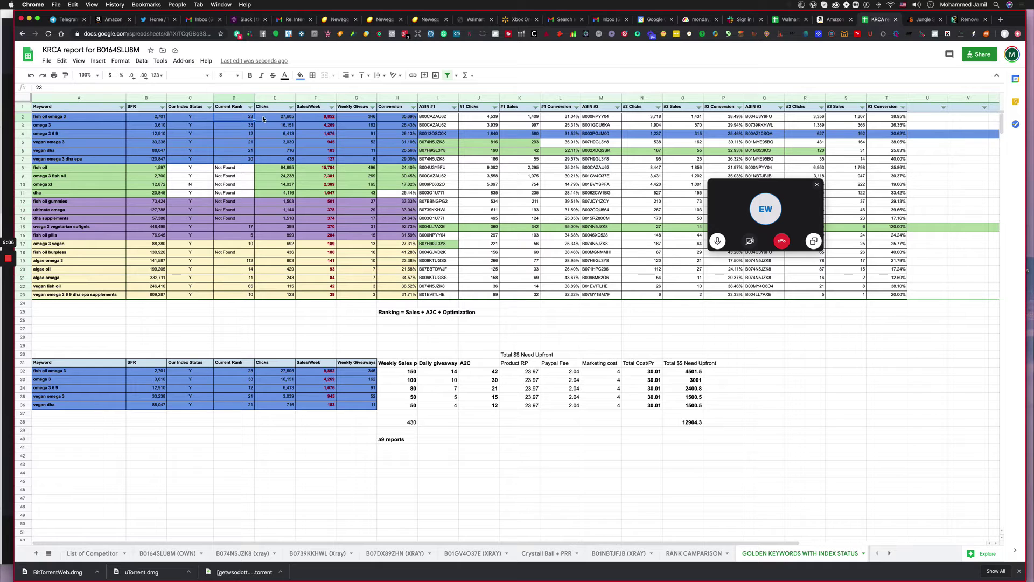
click(275, 97)
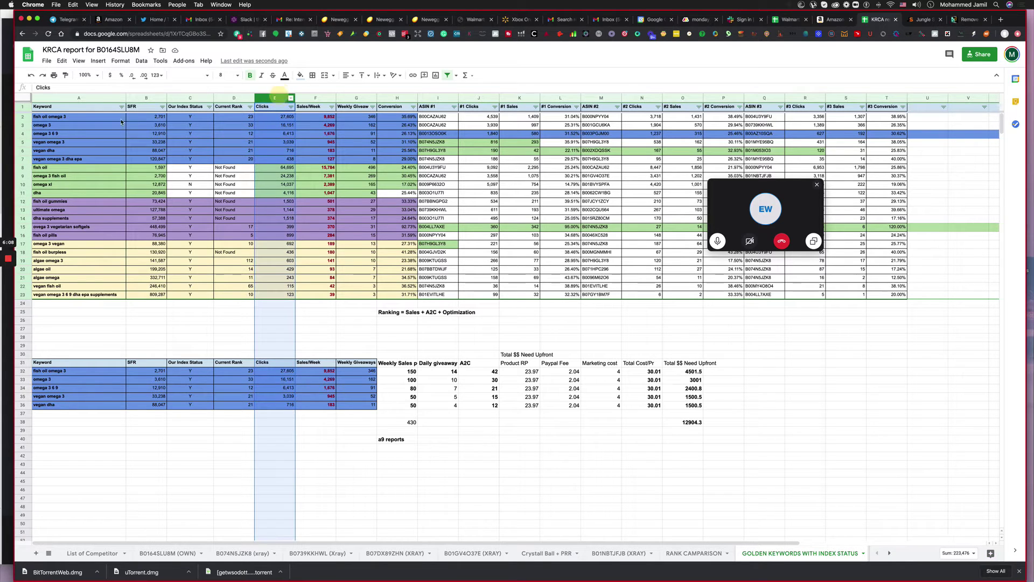
click(323, 99)
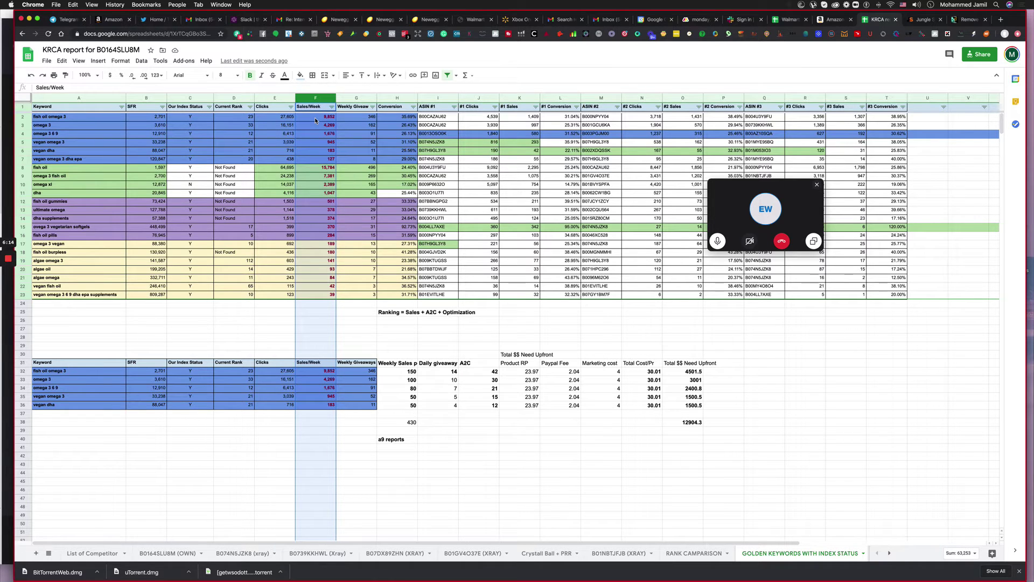
click(316, 119)
click(356, 116)
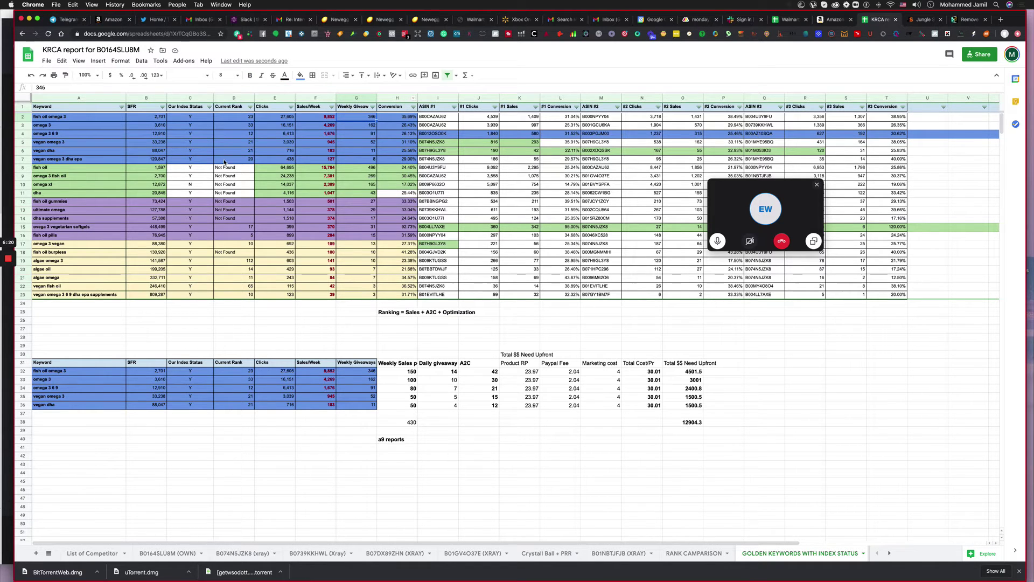
Step: Examine the ASIN #1 column, the #1 Conversion value and the weekly giveaways for "fish oil omega 3"
click(430, 108)
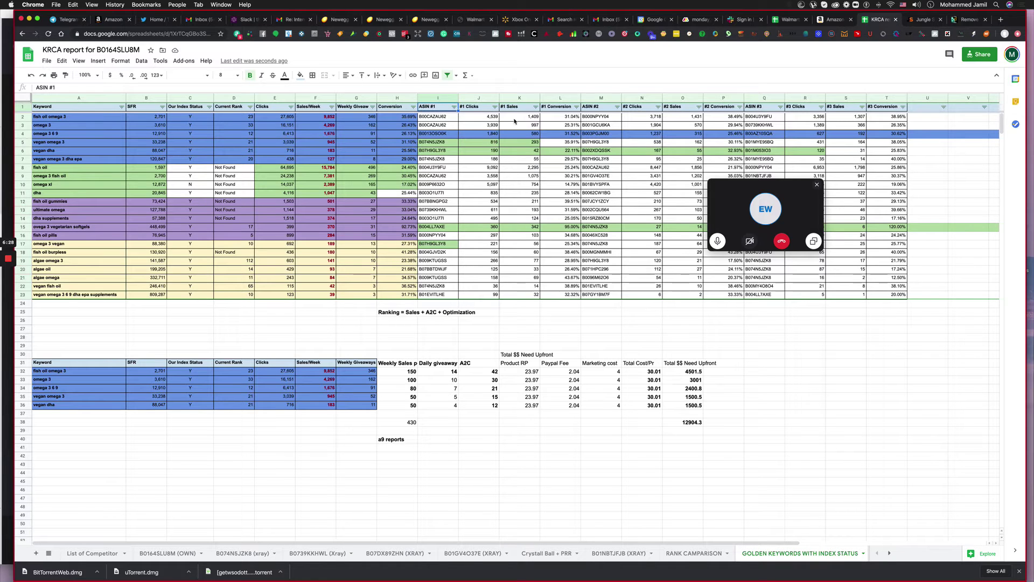
click(566, 117)
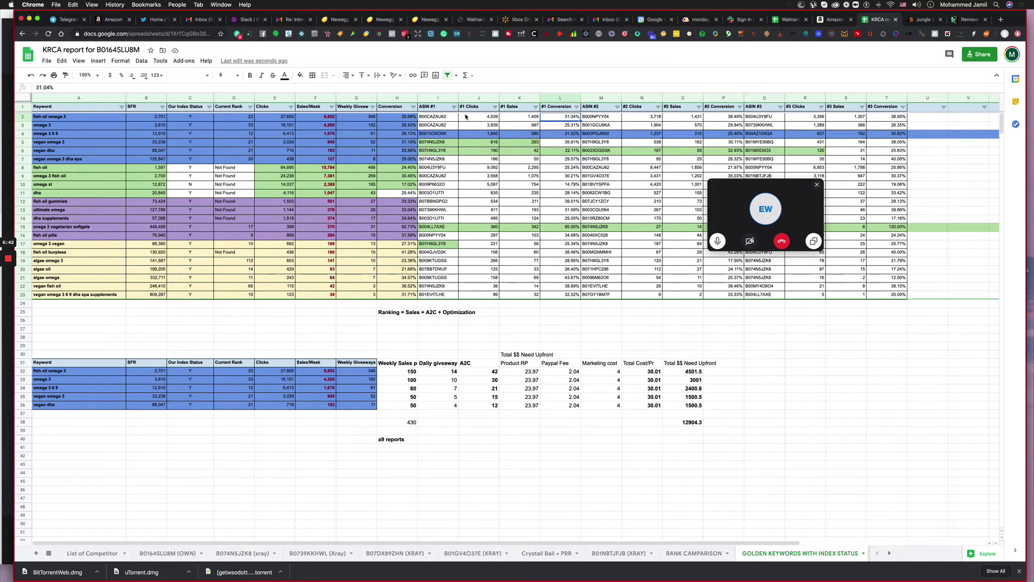
click(371, 117)
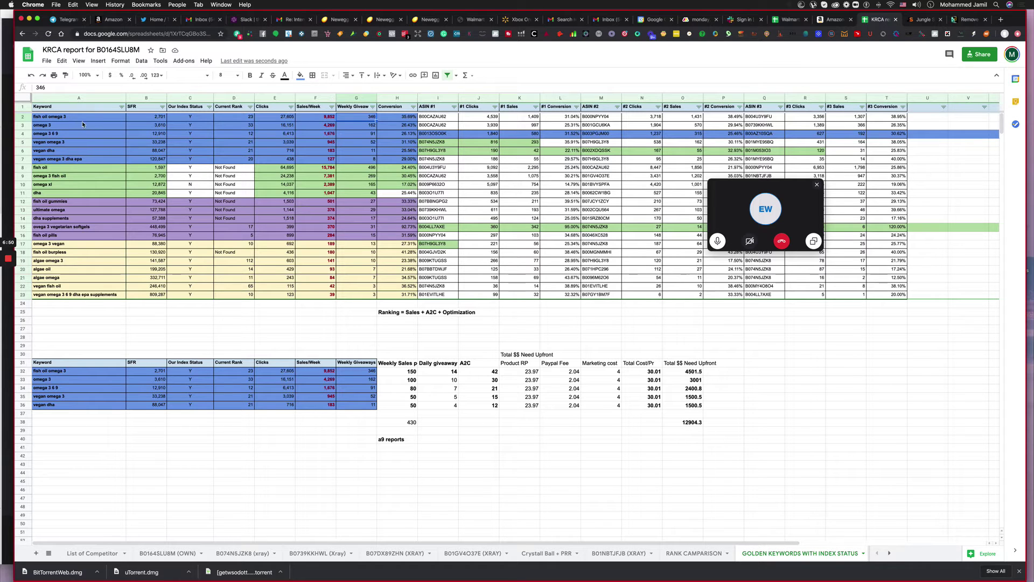
Step: Review the blue-highlighted golden keywords from "fish oil omega 3" down to "vegan omega 3 dha epa" and the first keyword's weekly giveaways
drag(83, 117, 82, 161)
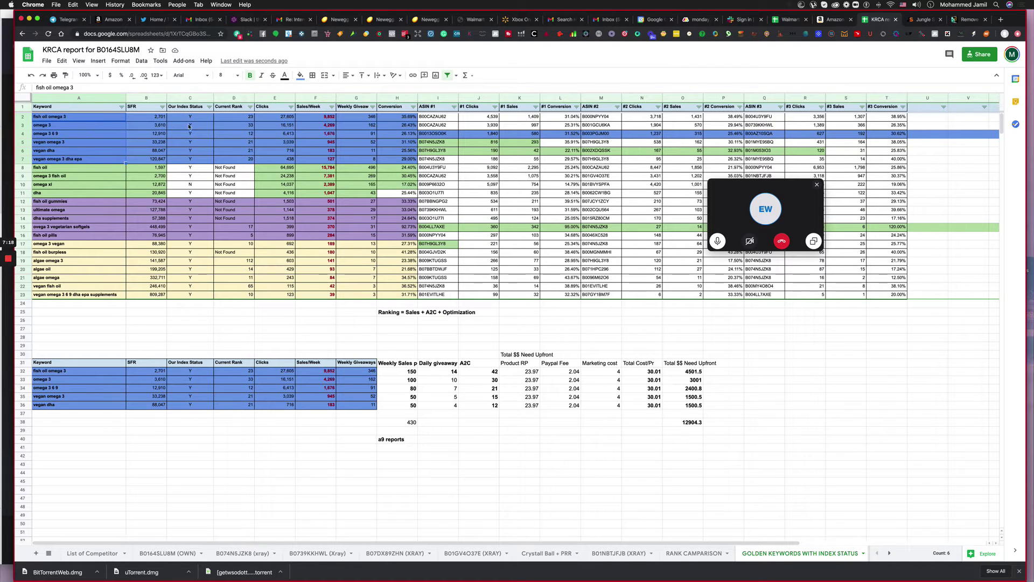
drag(80, 125, 78, 159)
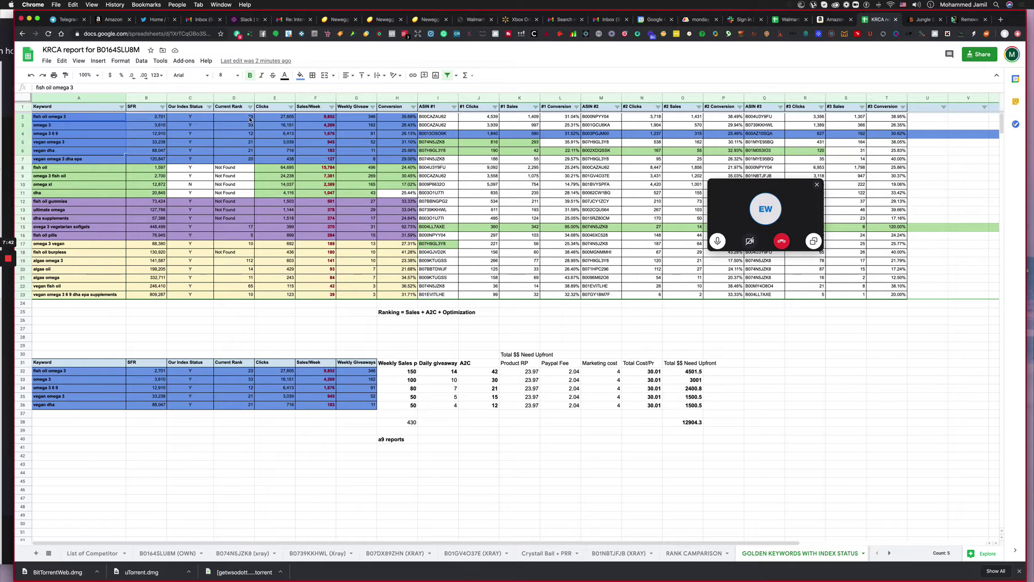
click(363, 119)
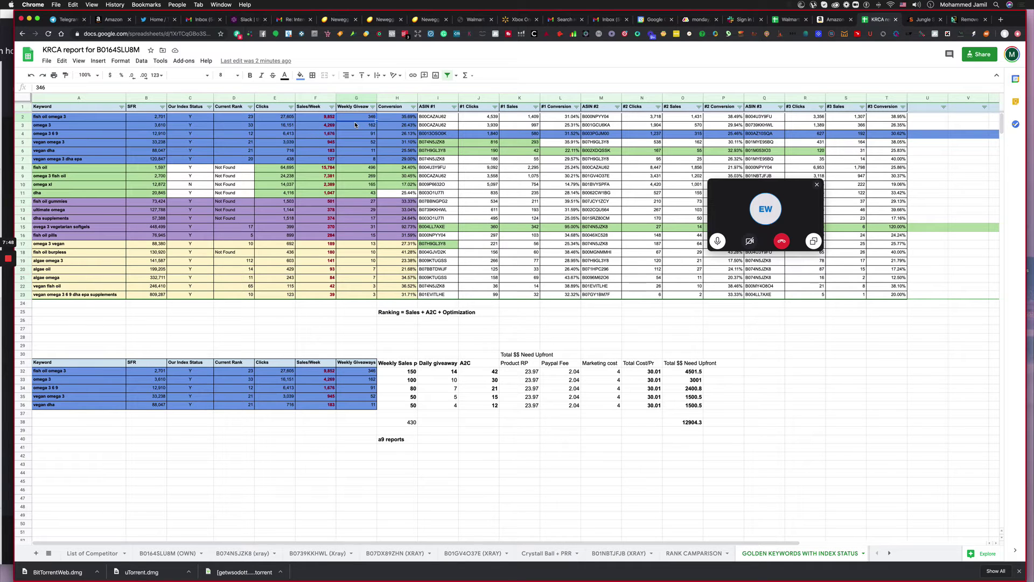
Step: Compare the competitor rank columns B074N5JZK8 to B01NBTJFJB in the RANK CAMPARISON sheet, then return to the golden keywords sheet
click(718, 553)
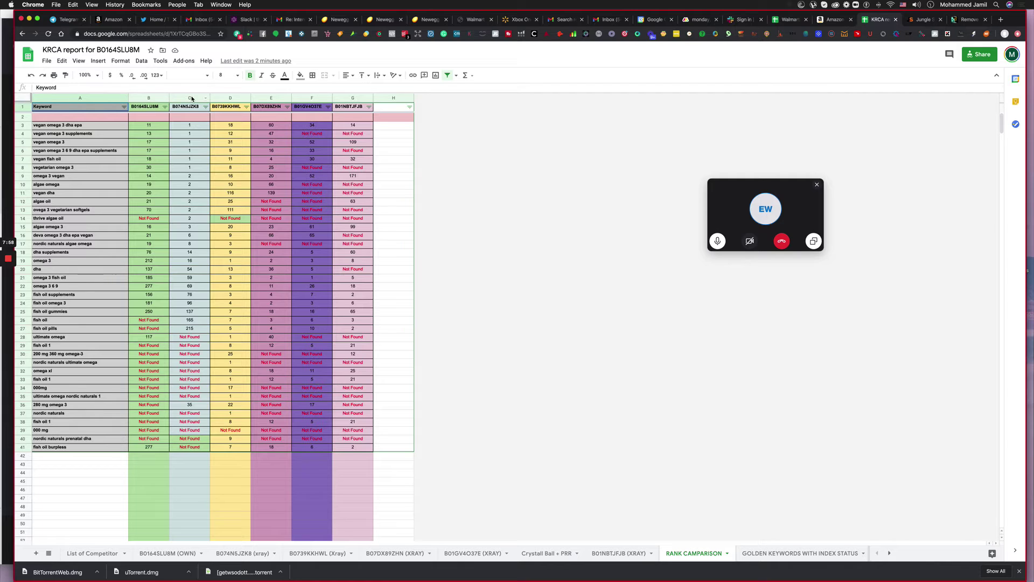
drag(192, 98, 347, 120)
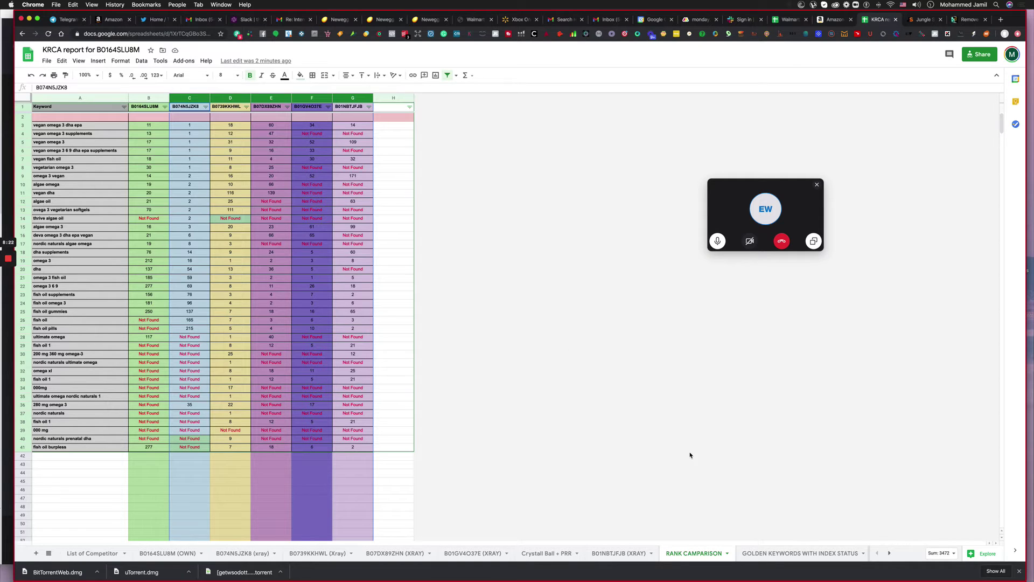
click(769, 555)
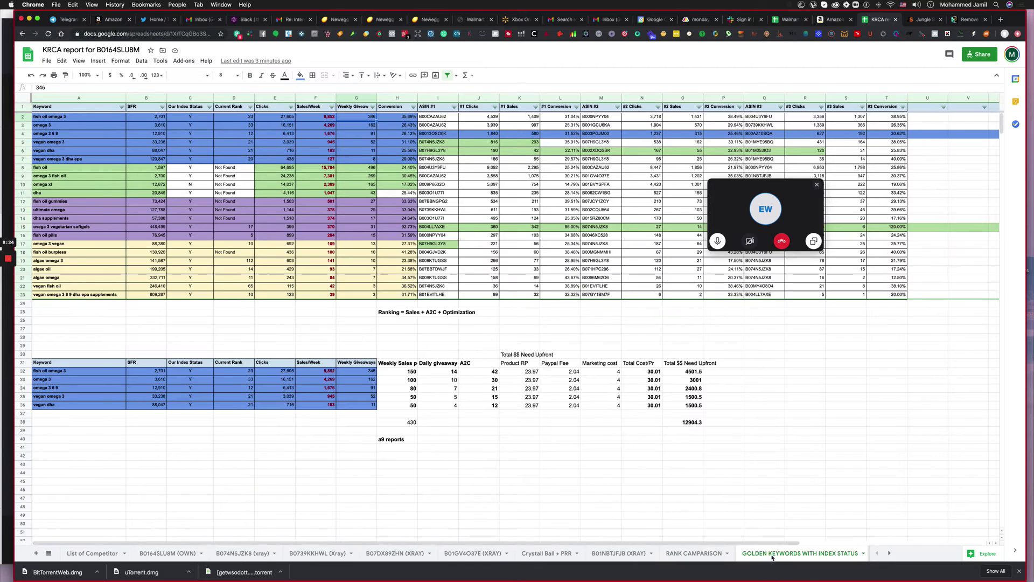
click(504, 450)
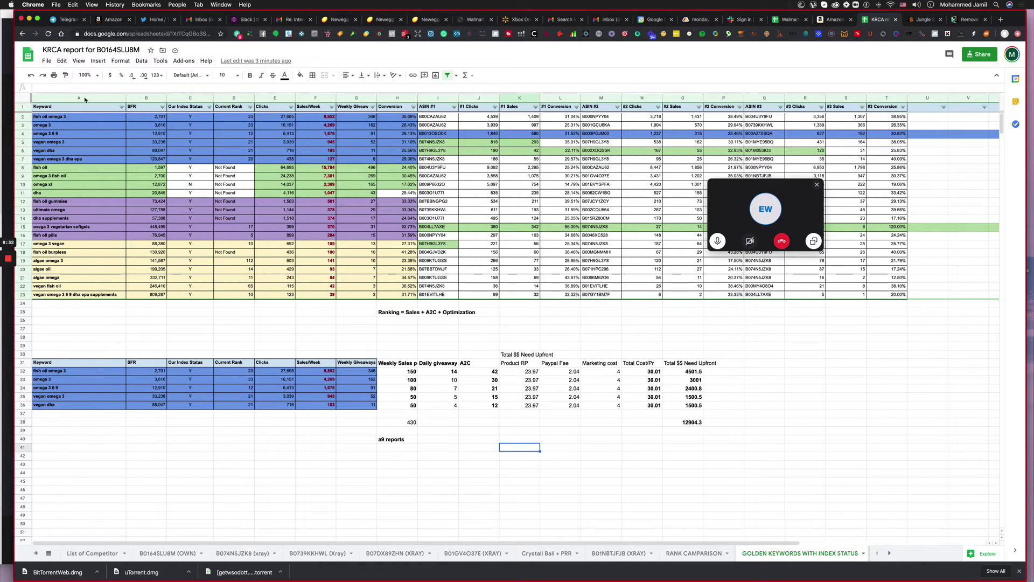
click(75, 115)
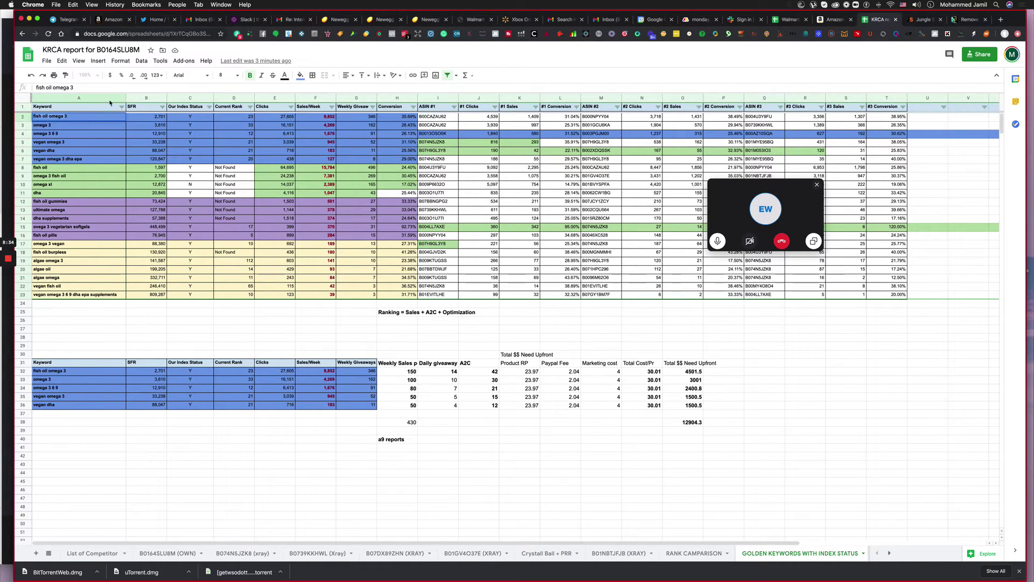
Step: Copy the ASIN B0164SLU8M from the report's title and open helium10.com in a new browser tab
double_click(119, 49)
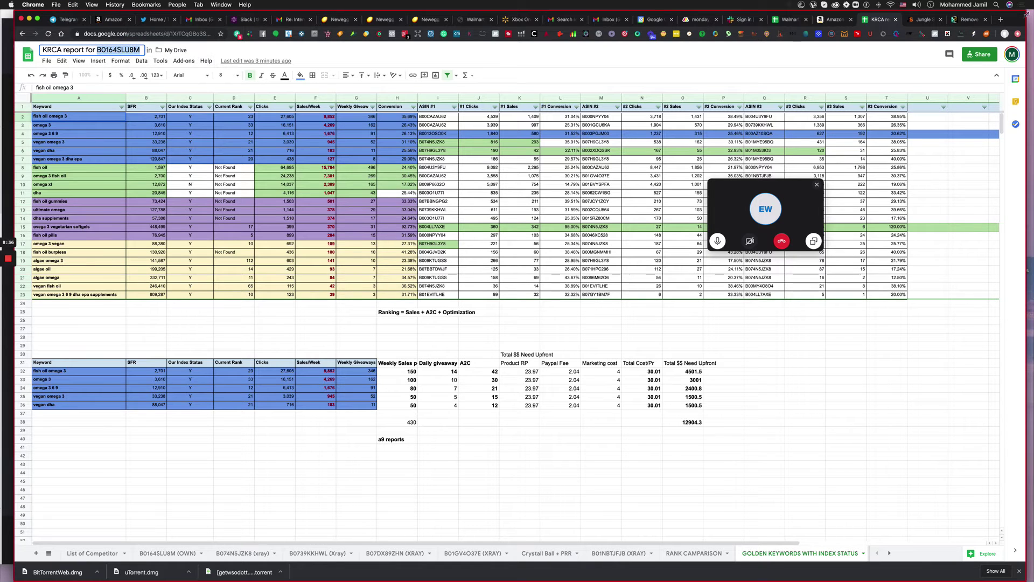
click(1003, 20)
text(he)
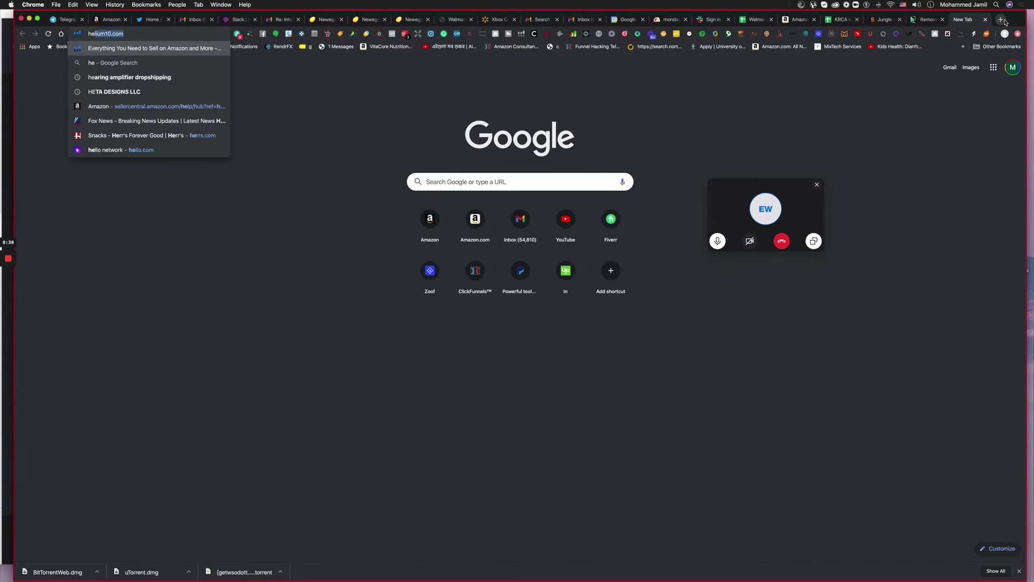
key(Return)
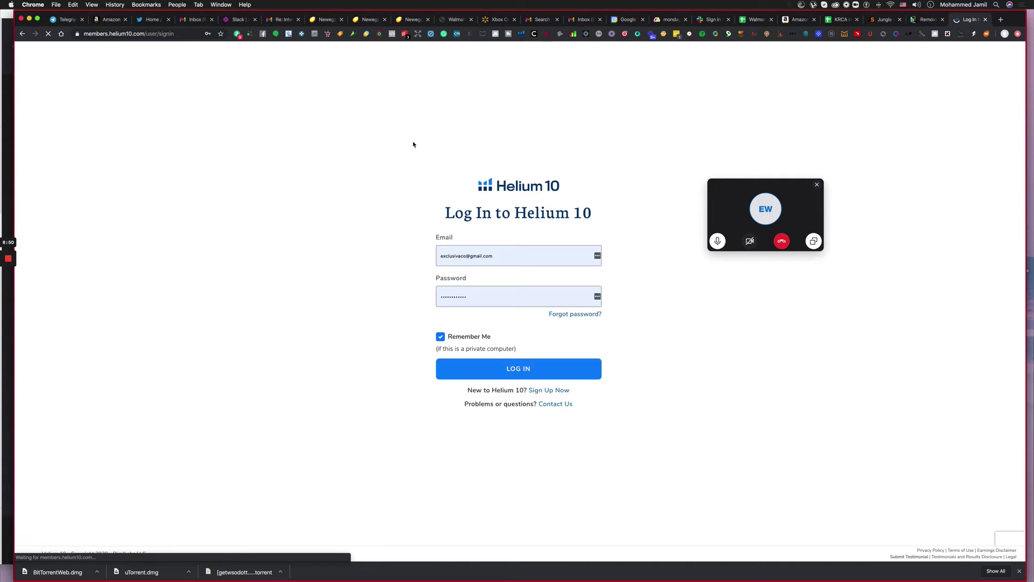
Step: Log in to Helium 10 with the prefilled credentials, completing the "I'm not a robot" check
click(488, 369)
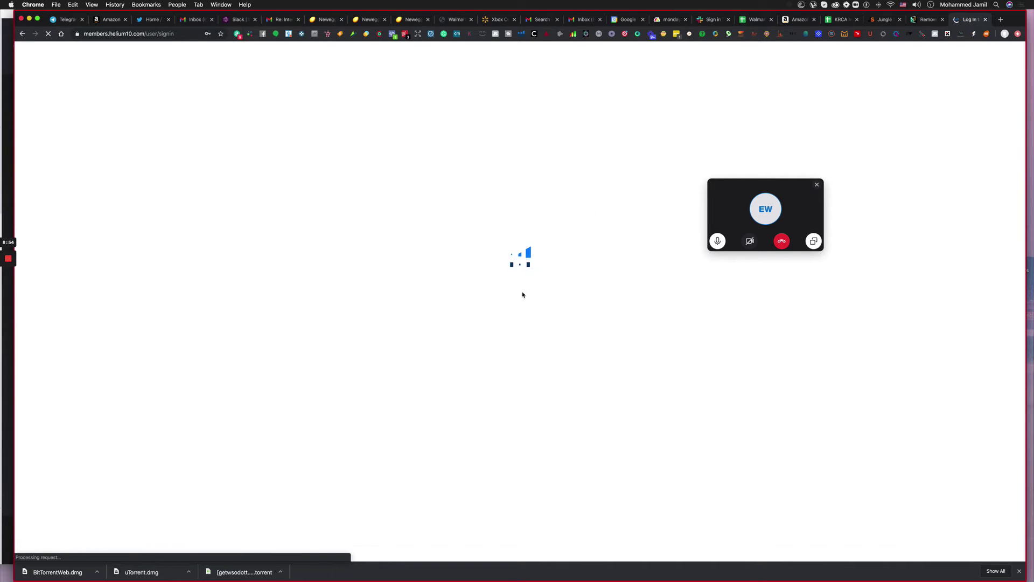
click(469, 323)
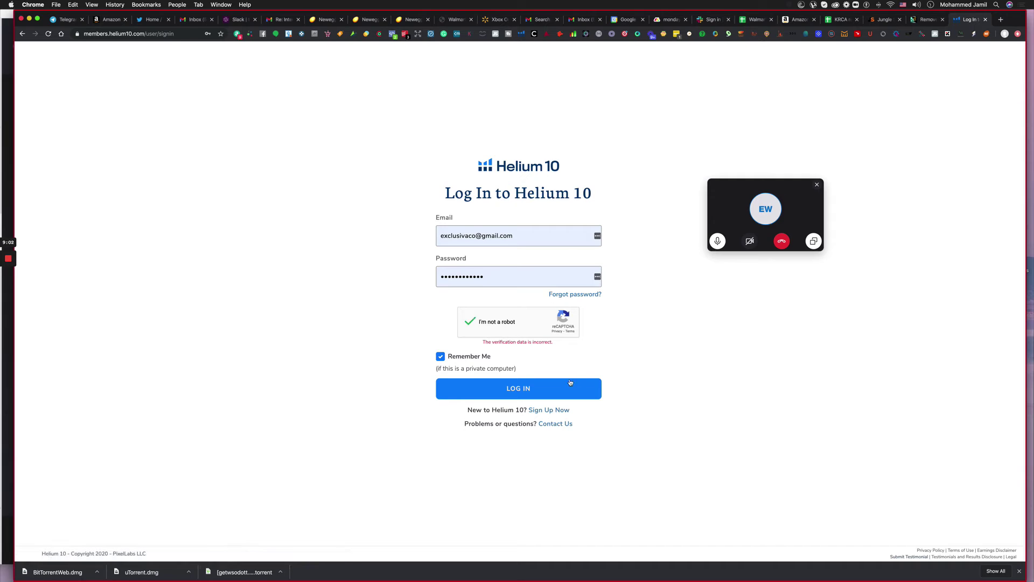
click(533, 391)
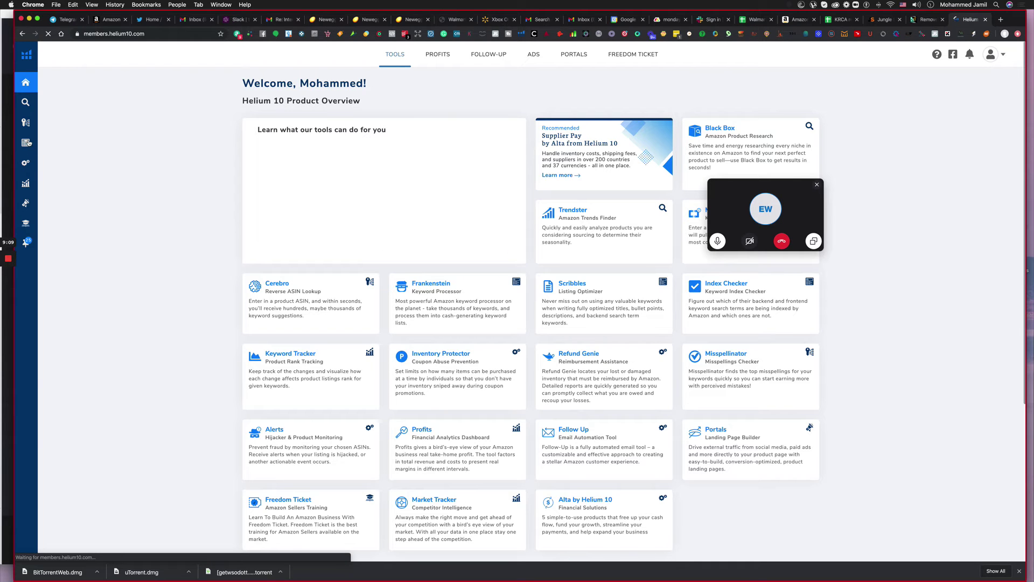
Step: Open the Cerebro reverse ASIN lookup from the keyword research tools
mouse_move(32, 143)
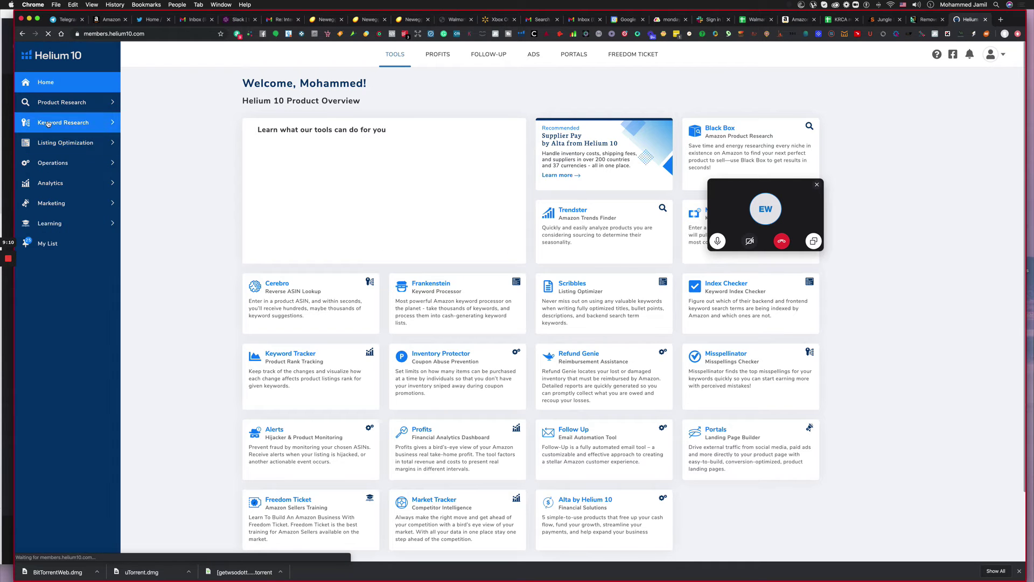
click(48, 123)
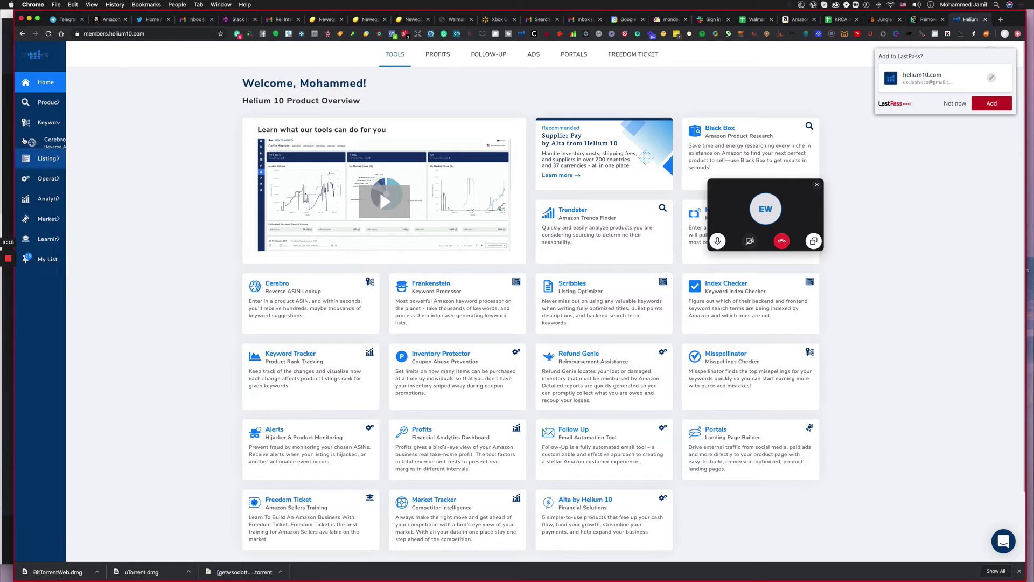
click(57, 143)
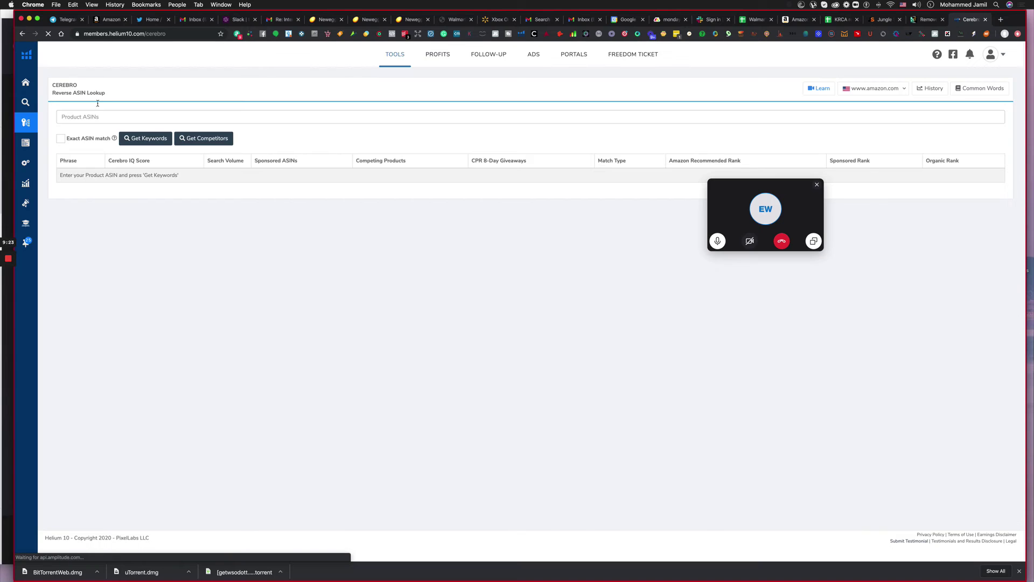
Step: Run a new Cerebro keyword search for ASIN B0164SLU8M, declining the offer to save the login
click(87, 118)
click(104, 129)
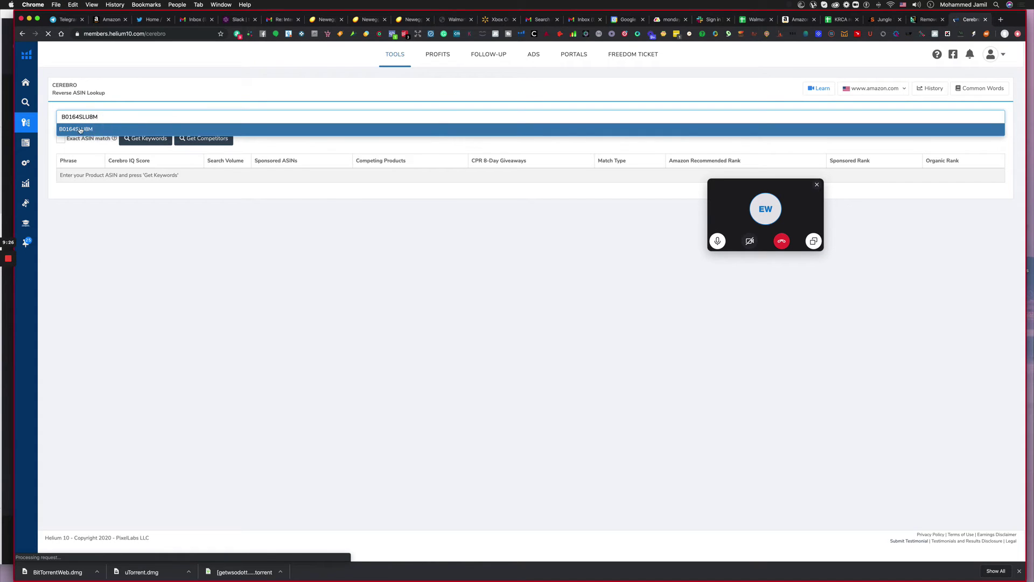
click(147, 142)
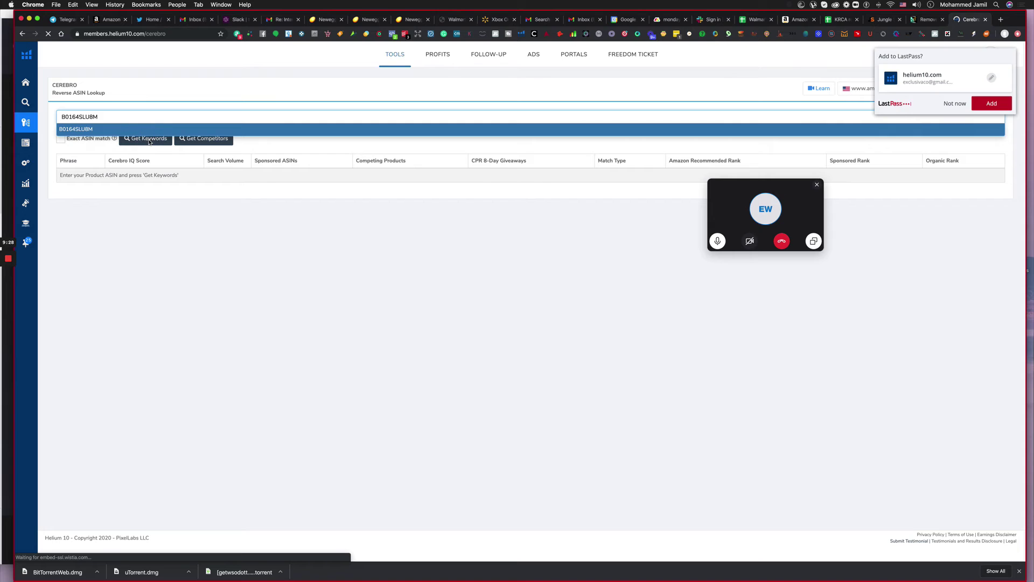
click(955, 103)
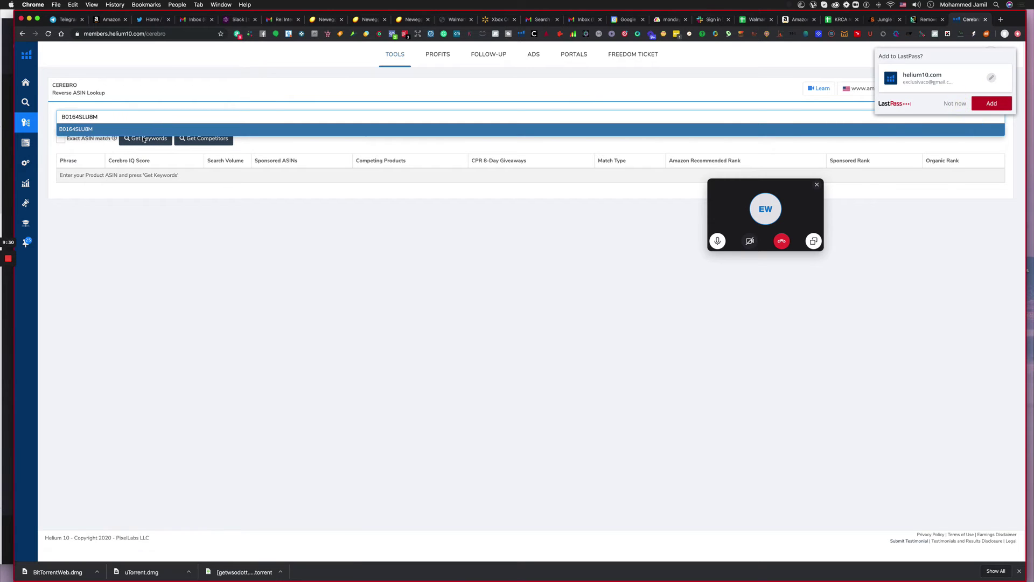
click(144, 138)
click(212, 129)
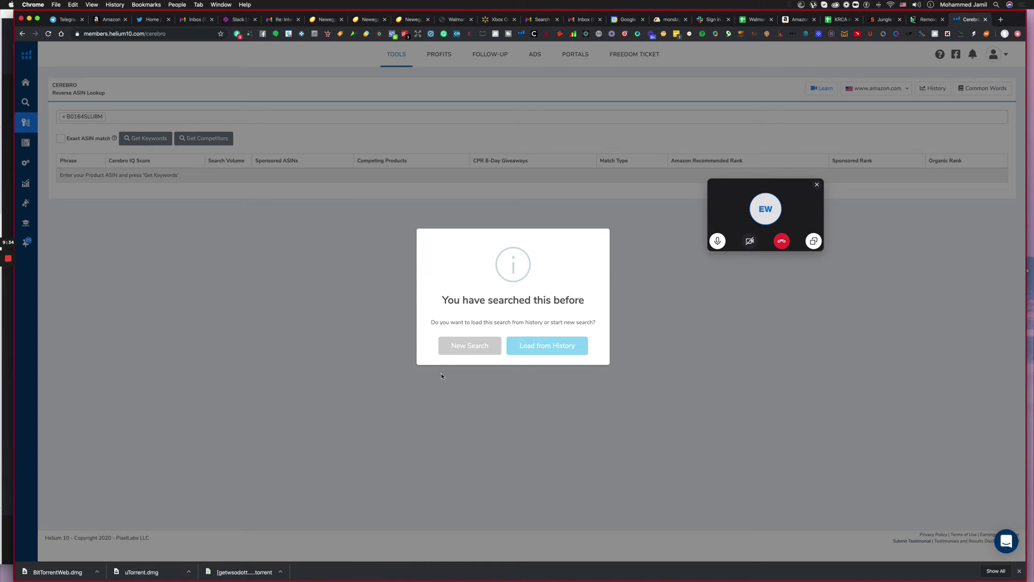
click(460, 346)
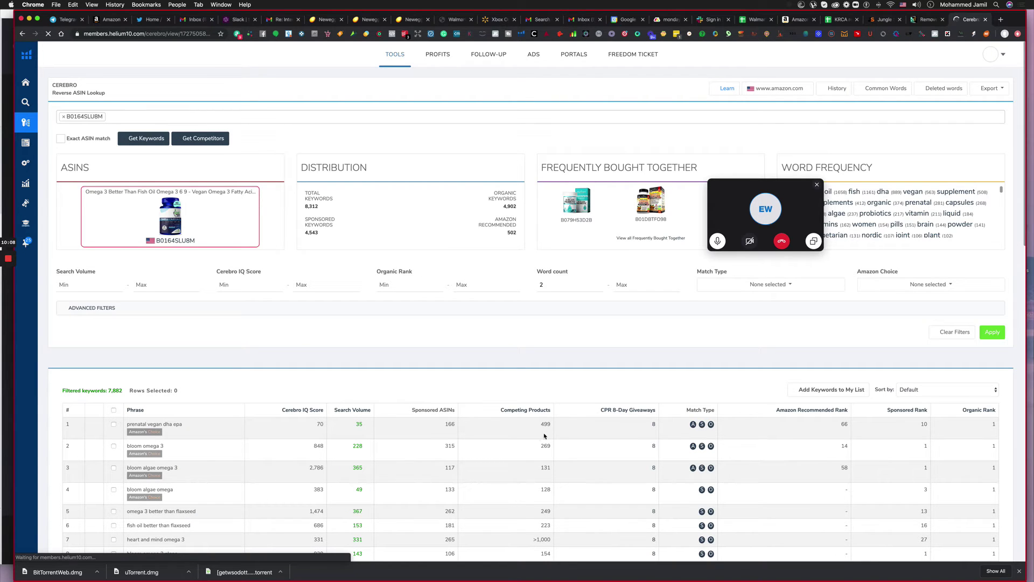
Step: Try to sort the Cerebro keyword results by search volume
scroll(374, 429, down, 3)
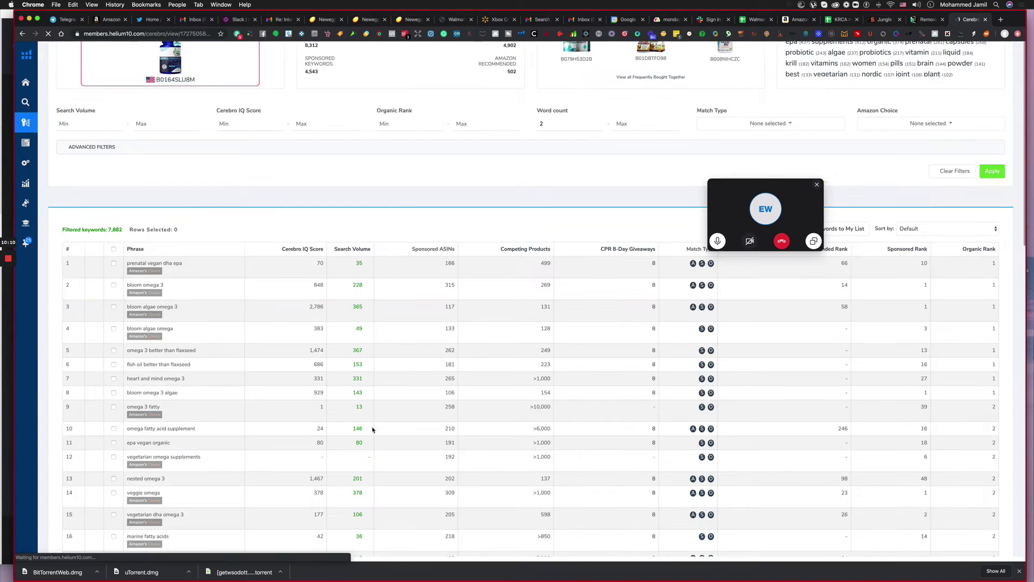
click(359, 250)
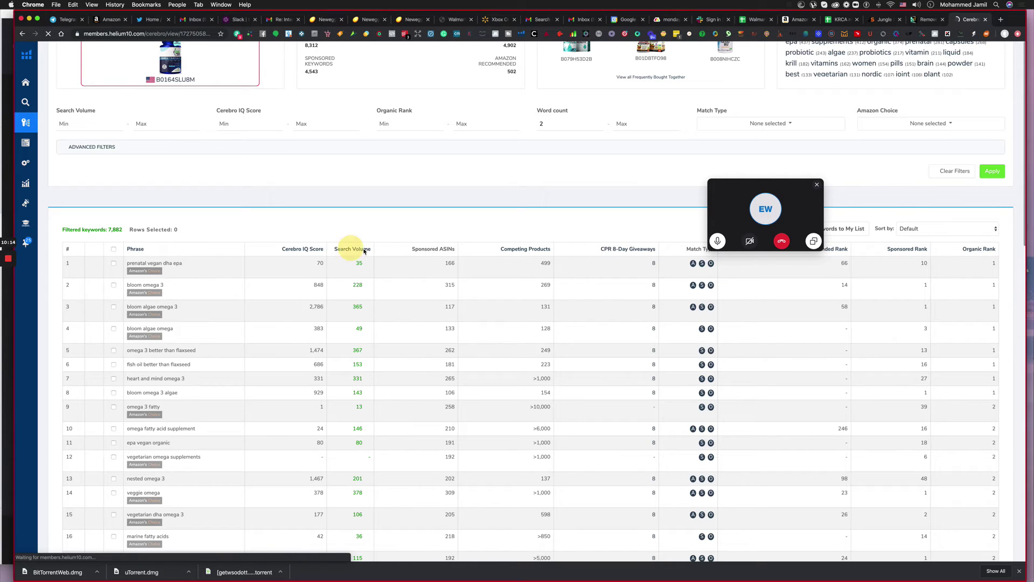
click(356, 250)
click(356, 248)
scroll(340, 384, up, 2)
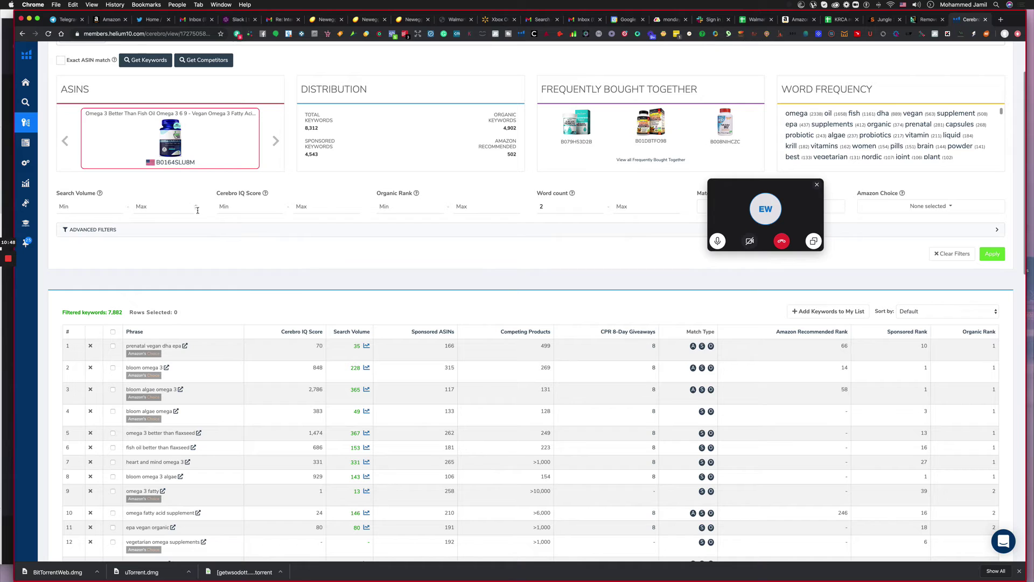
Step: Filter the Cerebro keywords to organic ranks 1 to 10
click(388, 207)
text(1)
key(Tab)
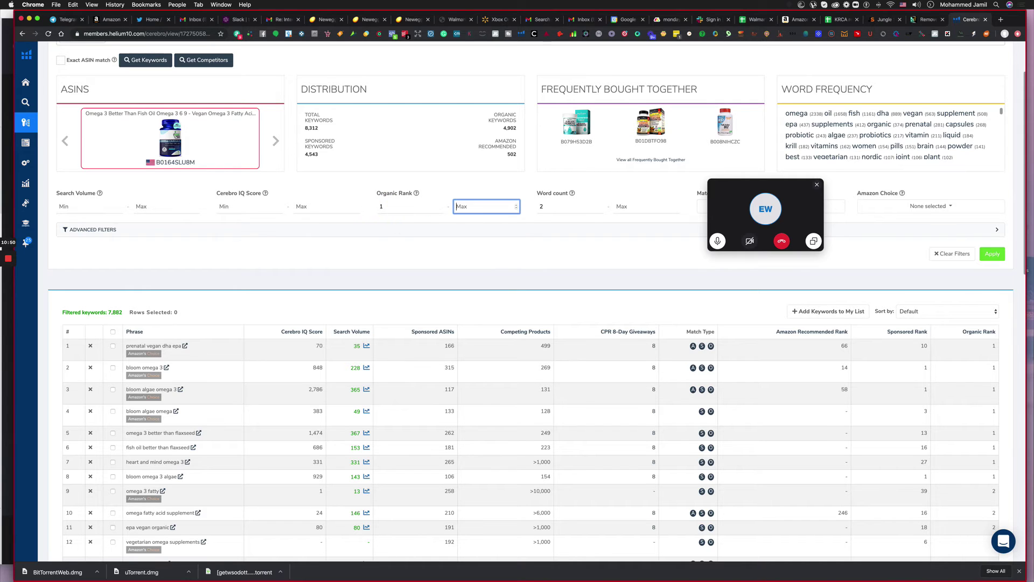
text(10)
click(992, 253)
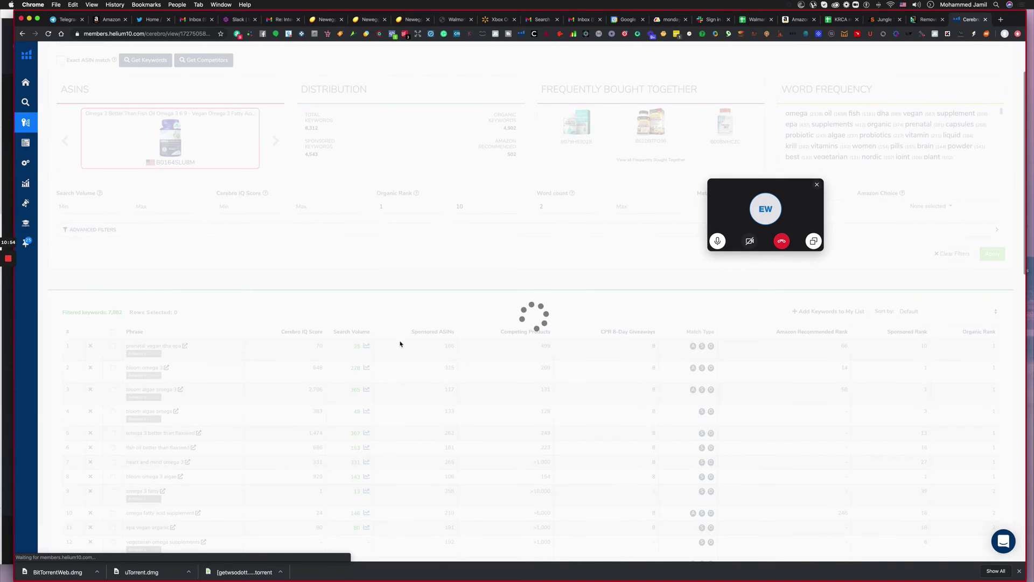
Step: Filter the Cerebro keywords to organic ranks 20 to 50 and sort them by search volume from high to low
click(461, 205)
click(460, 206)
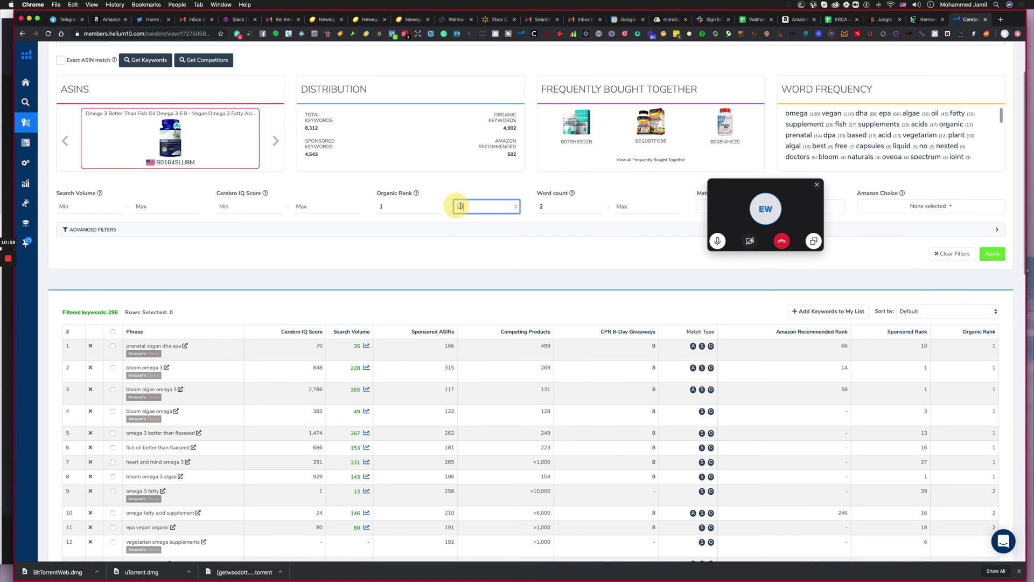
double_click(381, 206)
text(20)
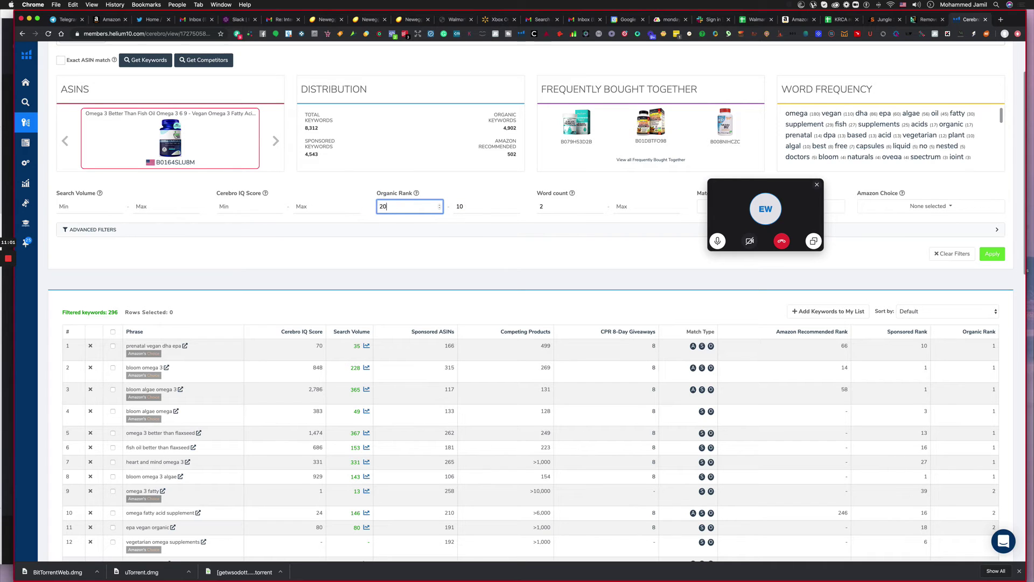
key(Tab)
text(50)
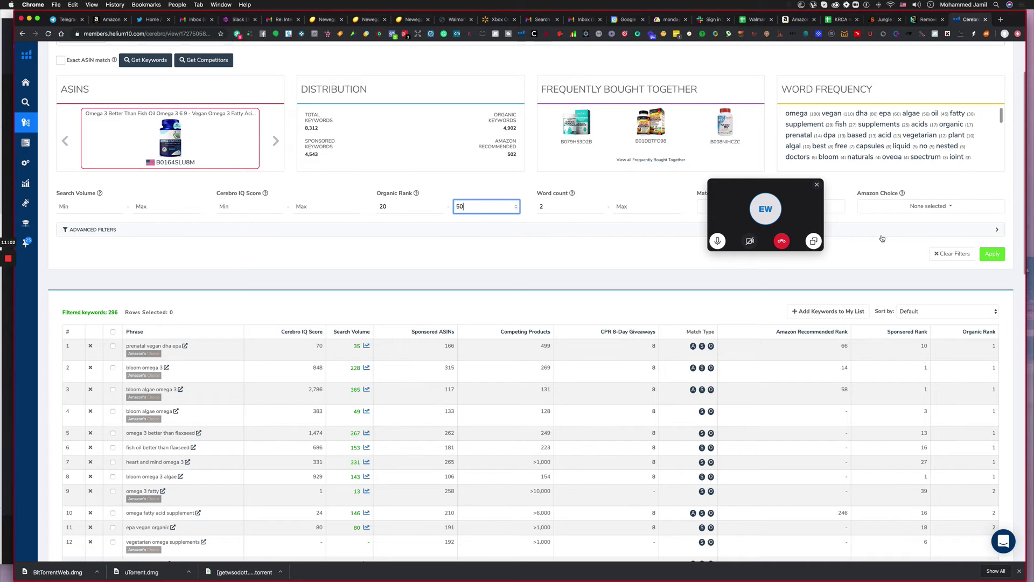
click(992, 255)
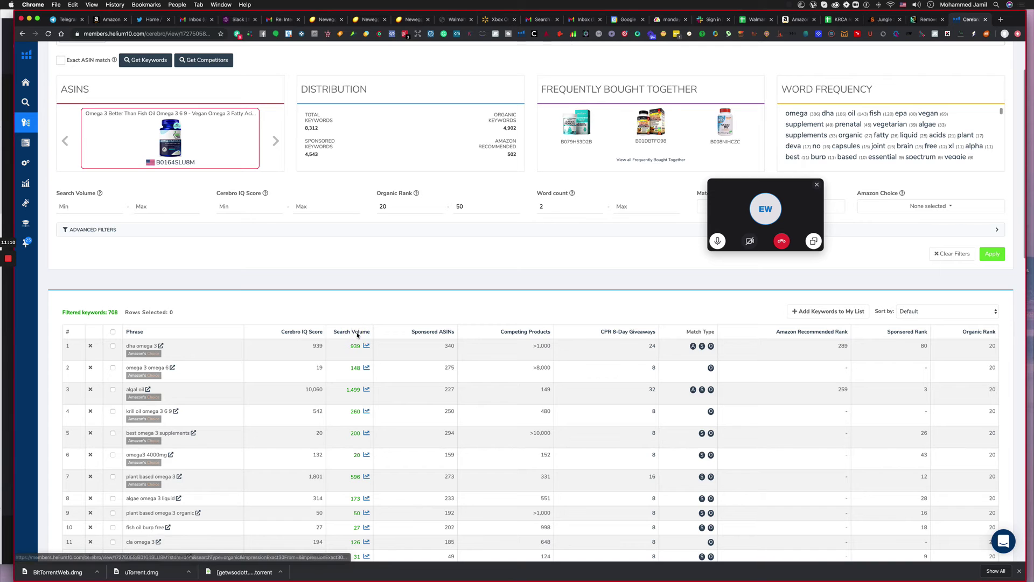
click(358, 333)
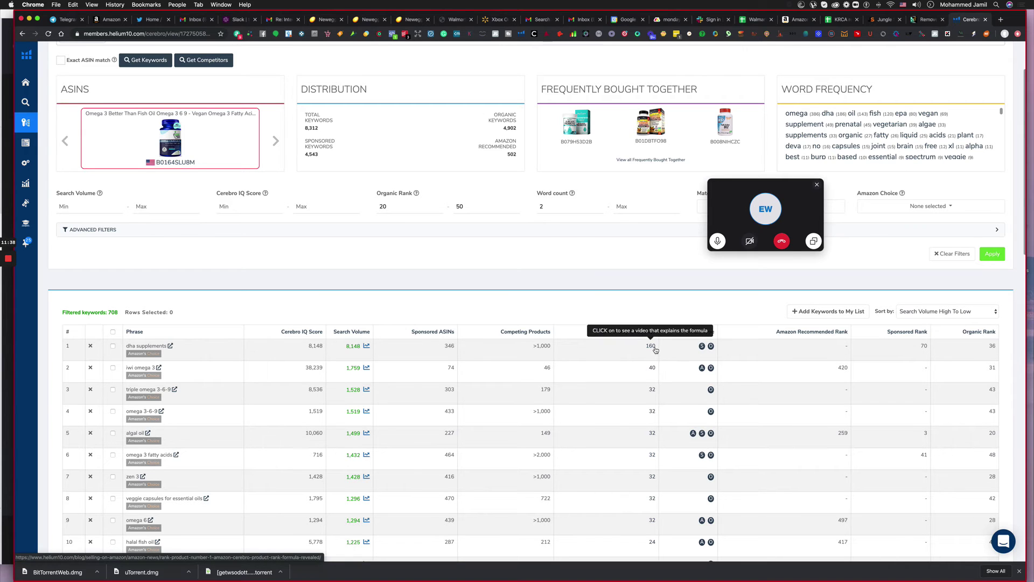
scroll(655, 350, down, 1)
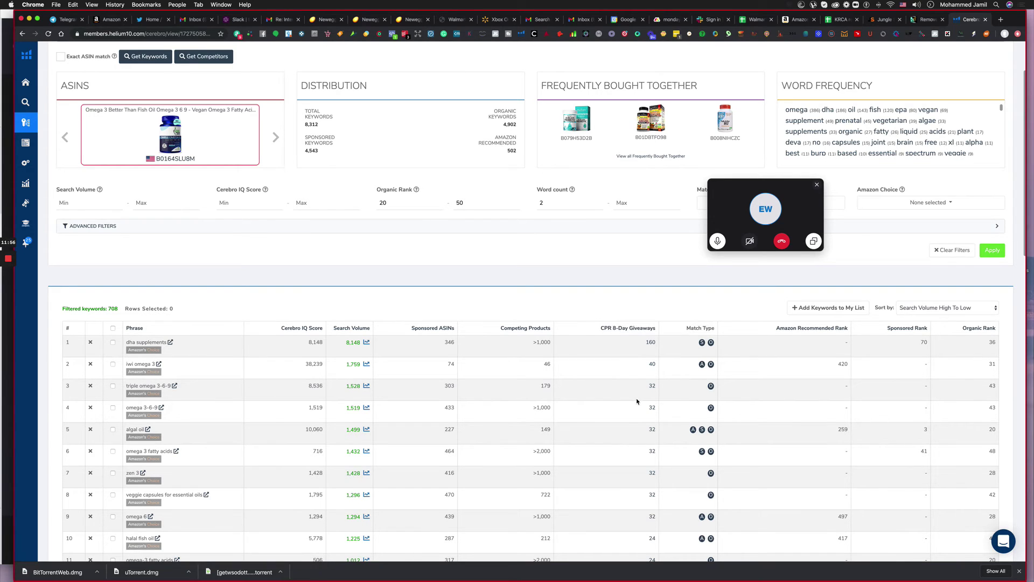
Step: Switch to the KRCA report in Google Sheets and review the Min Reviews, Min Rating and Max Price columns of the Crystall Ball + PRR sheet
click(840, 20)
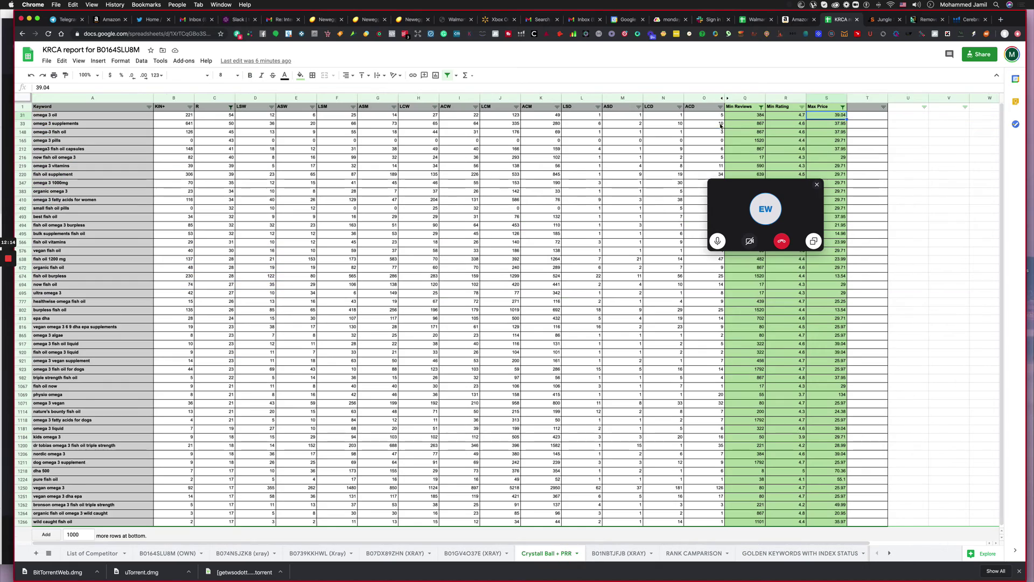
click(556, 557)
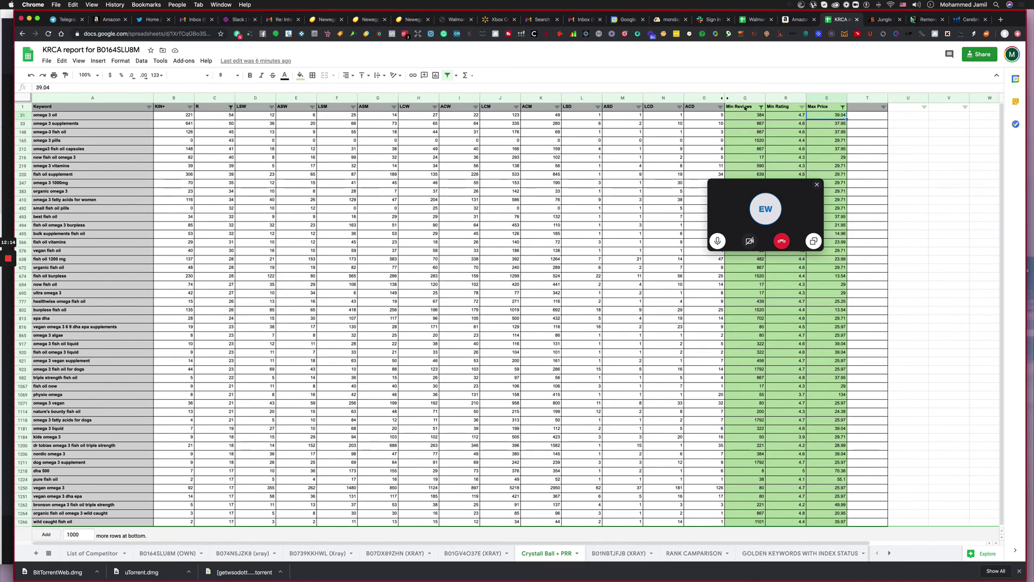
click(746, 115)
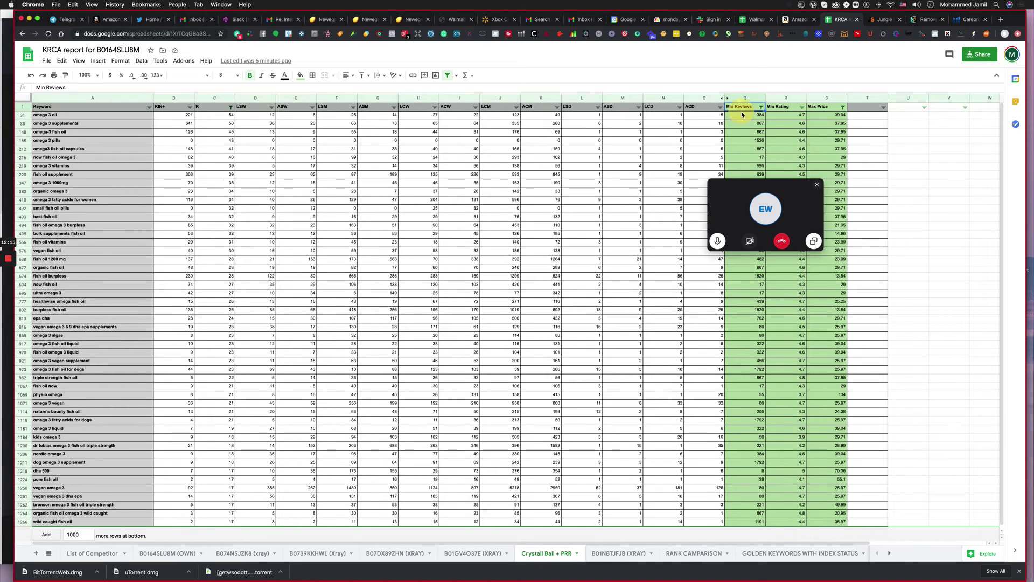
click(797, 116)
click(821, 107)
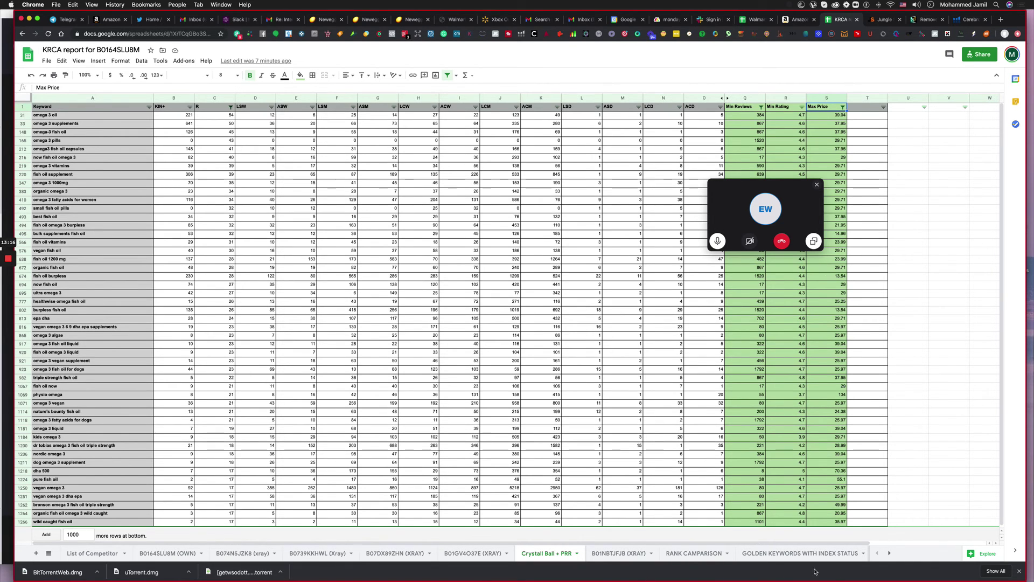
Step: Return to the GOLDEN KEYWORDS WITH INDEX STATUS sheet and check the weekly sales of the keyword "fish oil omega 3"
click(782, 554)
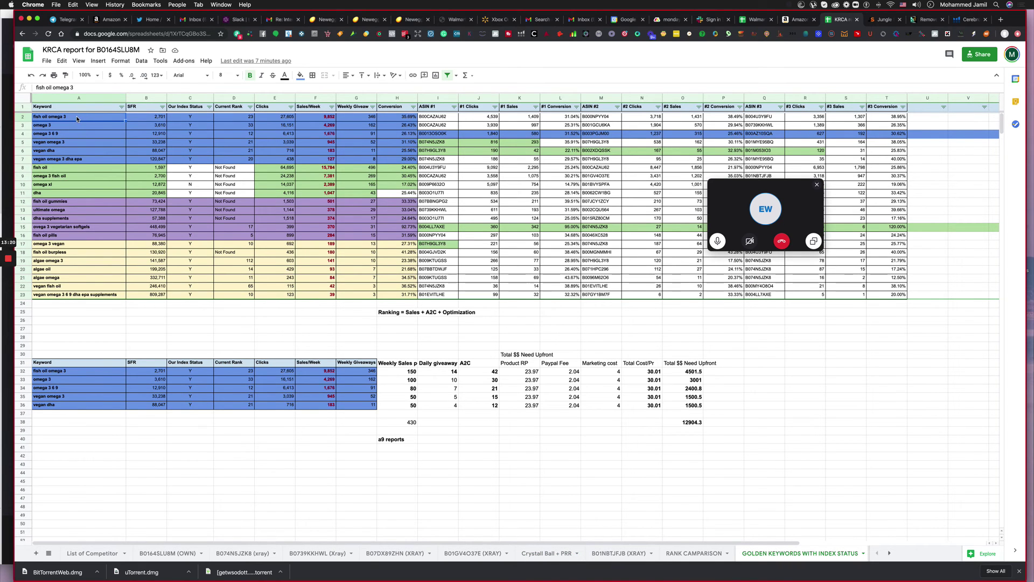
click(311, 121)
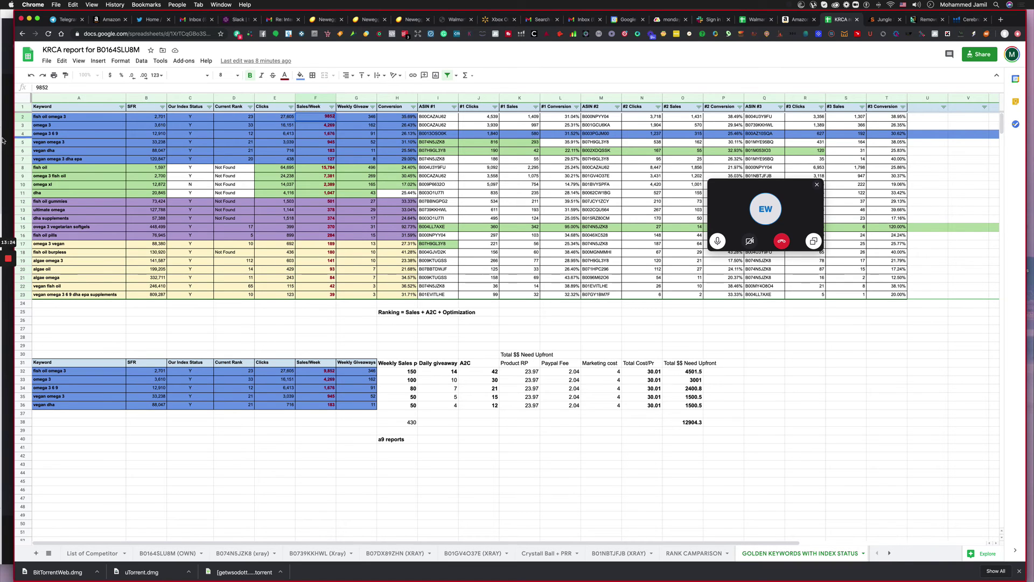
click(75, 116)
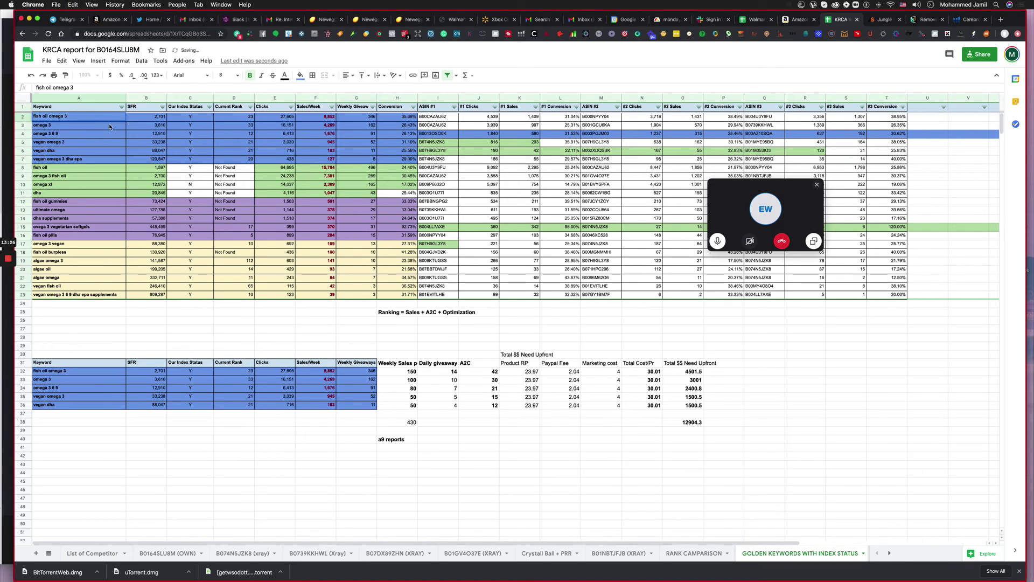
Step: Open sellercentral.amazon.com in a new browser tab and sign in with the prefilled credentials, skipping the mobile number request
click(1000, 19)
text(sellercentral.amazon.com)
key(Return)
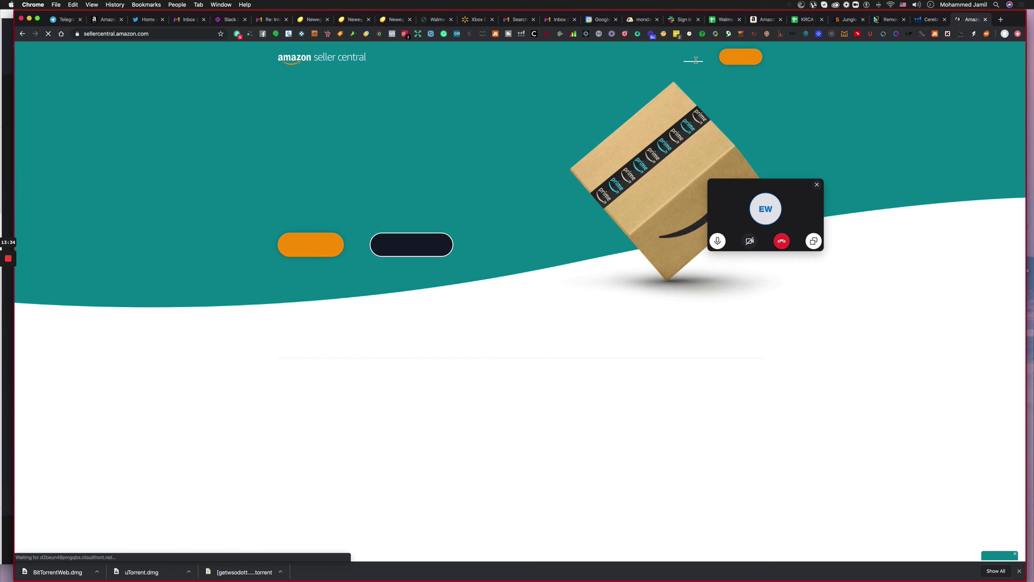
click(699, 63)
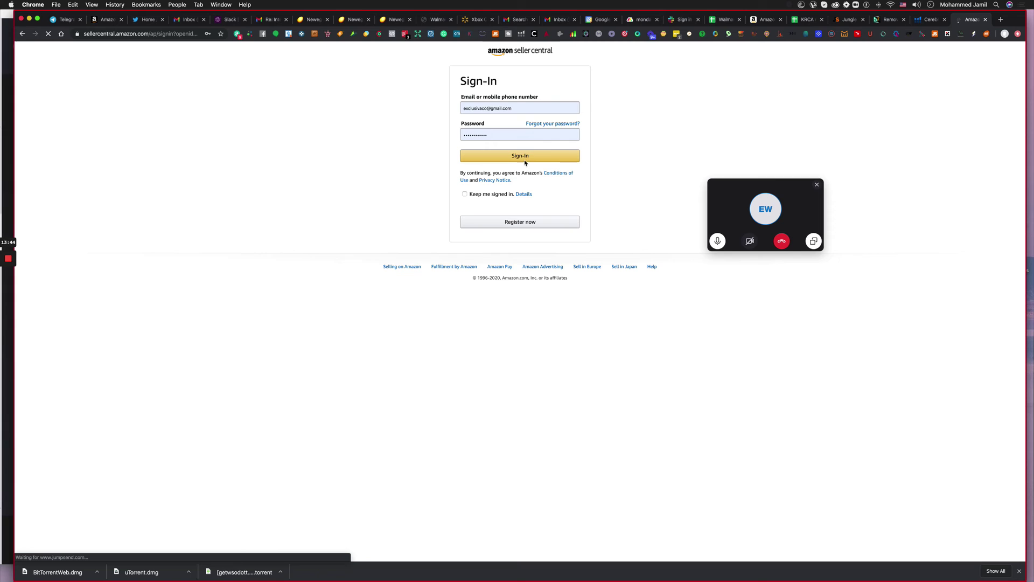
click(525, 159)
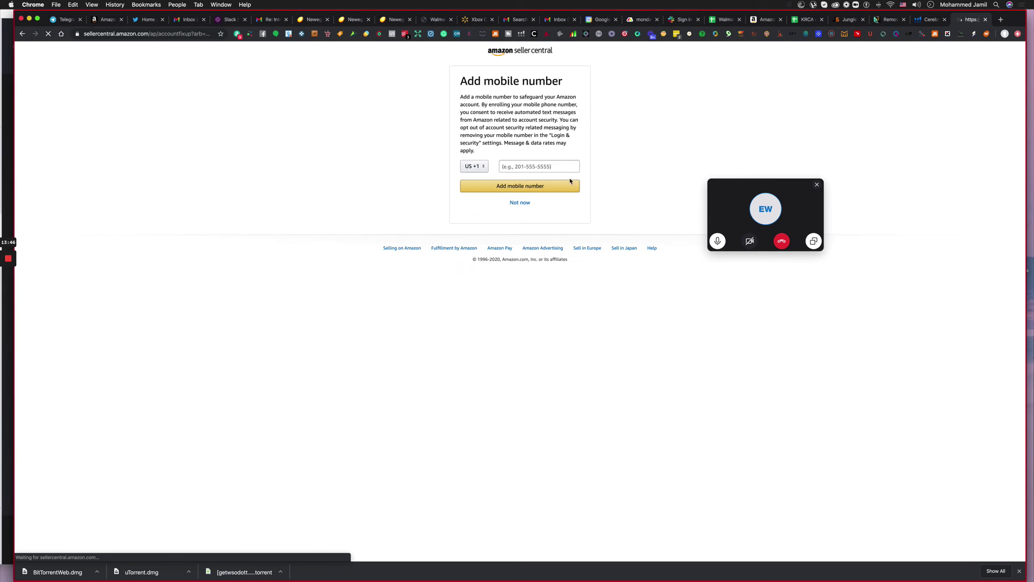
click(528, 203)
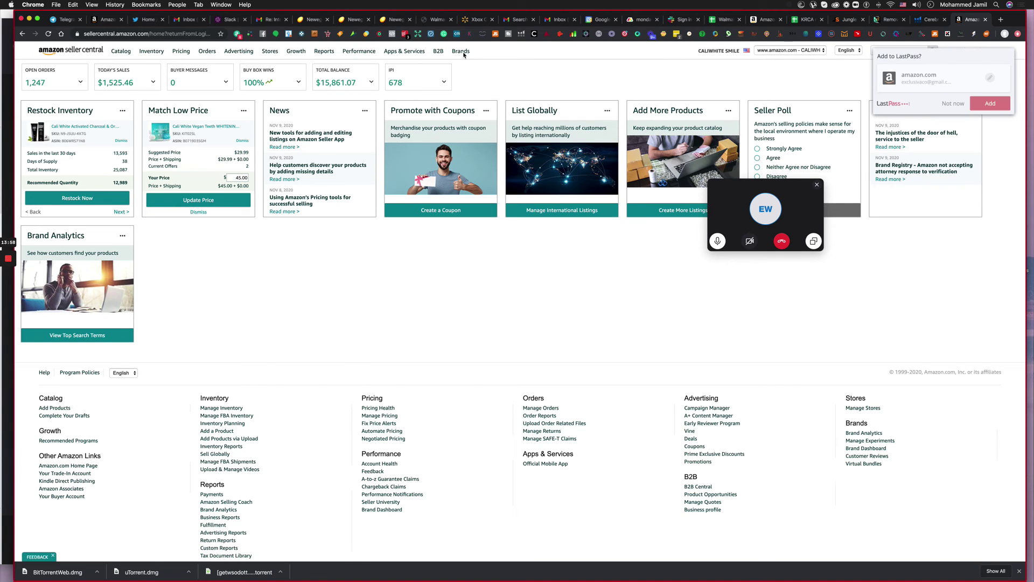
Step: Open the Amazon Search Terms report in Brand Analytics and try ASIN B0164SLU8M as the search term
click(475, 66)
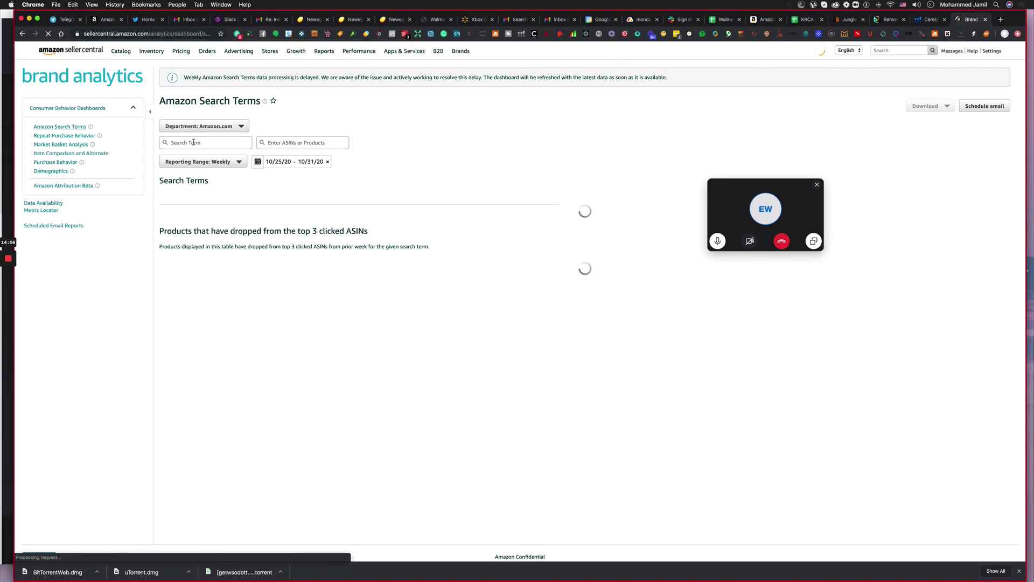
click(194, 142)
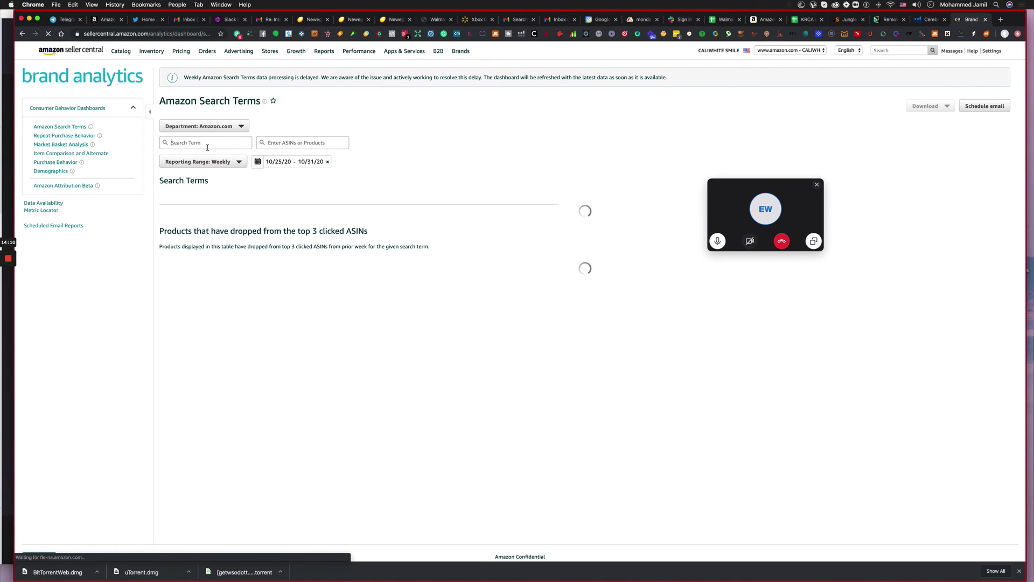
text(B0164SLU8M)
click(203, 161)
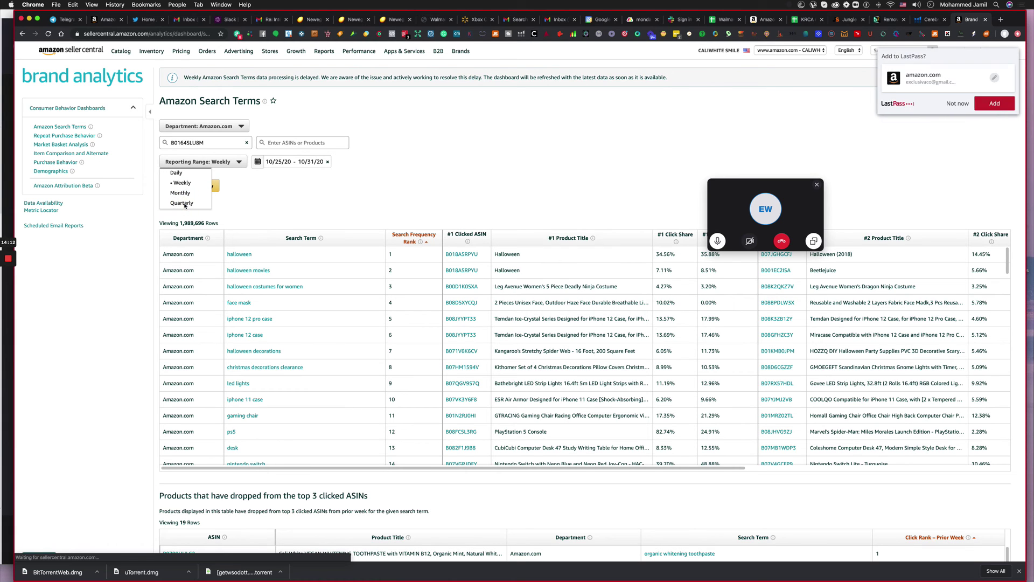
click(205, 143)
double_click(207, 142)
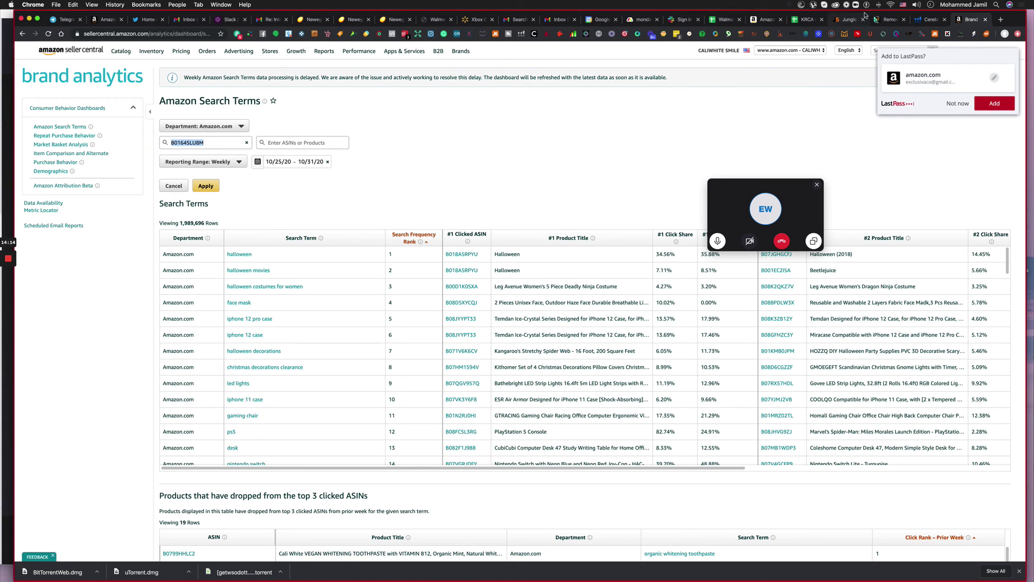
Step: Copy the keyword "fish oil omega 3" from the golden keywords sheet and search for it in Brand Analytics with a monthly reporting range
click(807, 20)
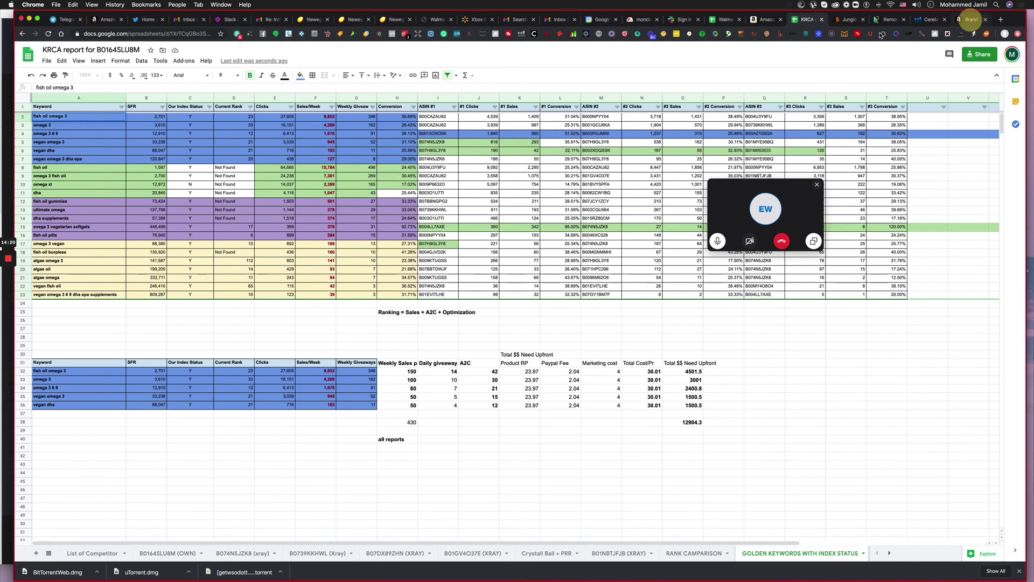
click(972, 19)
text(fish oil omega 3)
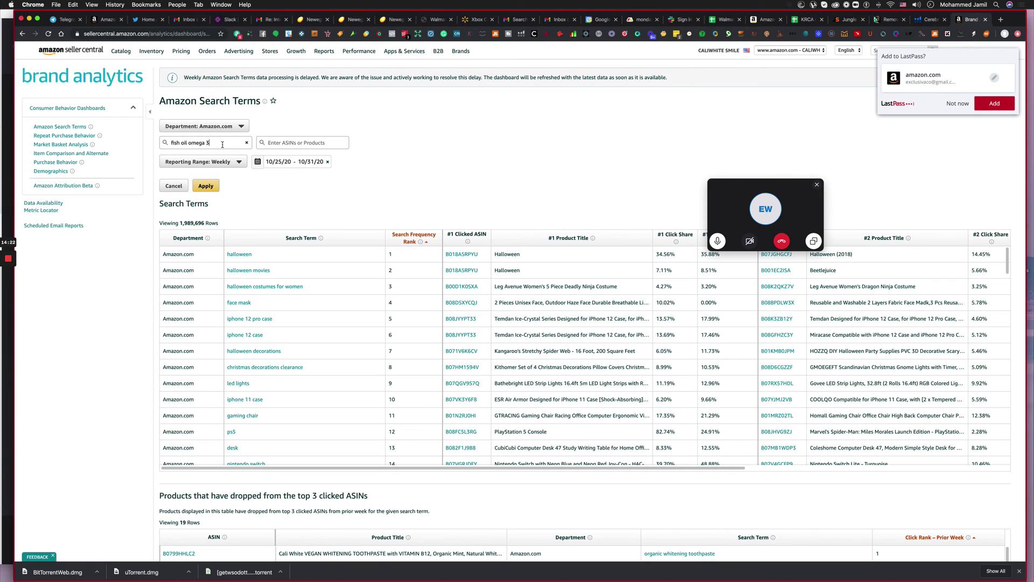
click(225, 163)
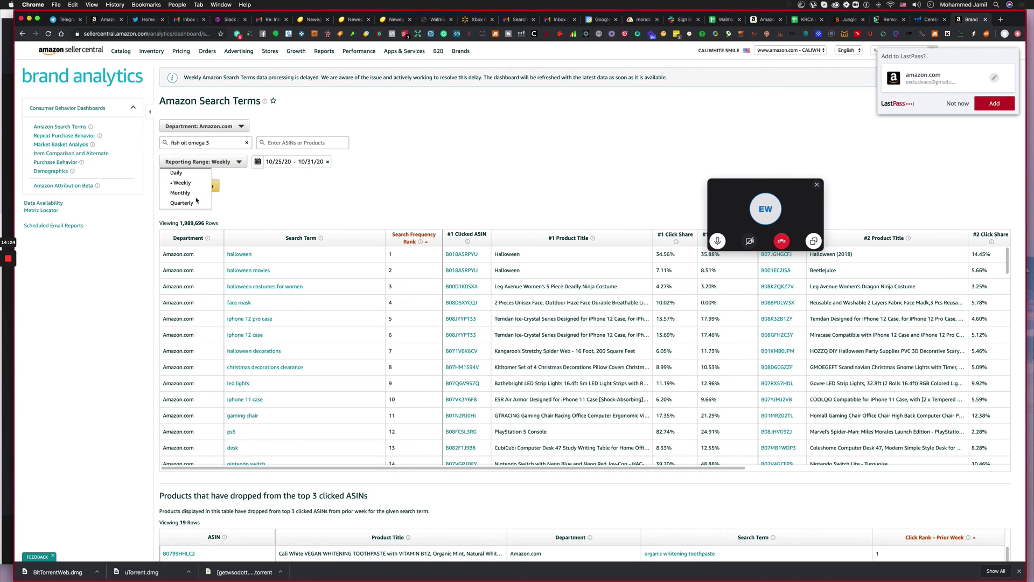
click(194, 193)
click(207, 187)
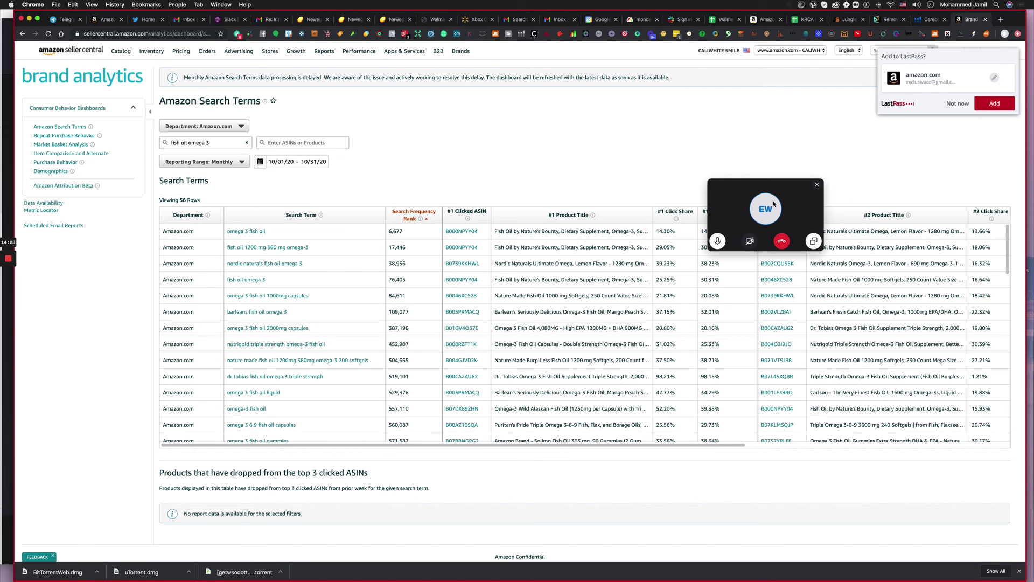
Step: Examine the click and conversion shares in Brand Analytics, then the #1 Clicks and #1 Sales cells for "fish oil omega 3" in the golden keywords sheet
drag(774, 203, 491, 357)
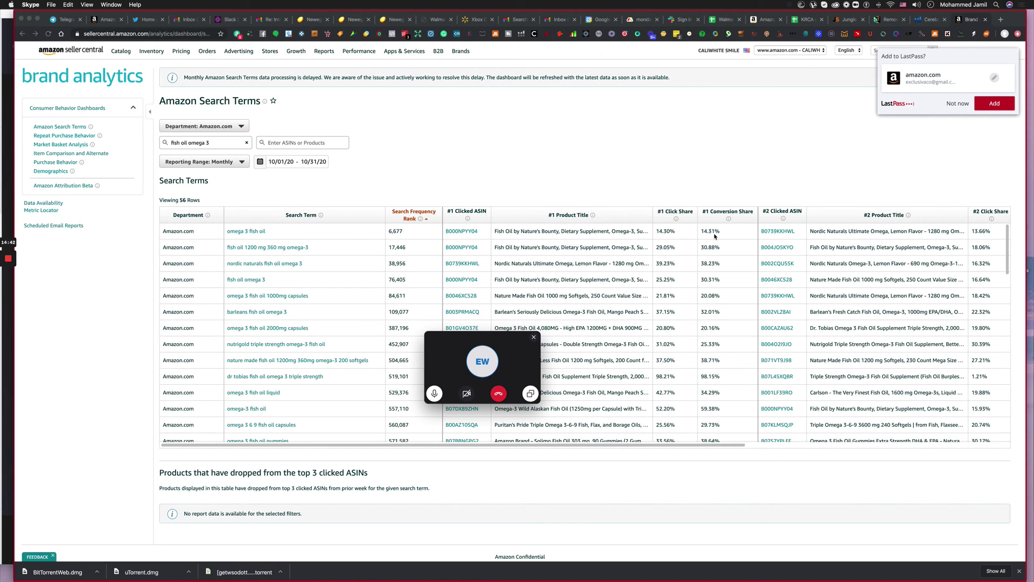
scroll(715, 235, right, 3)
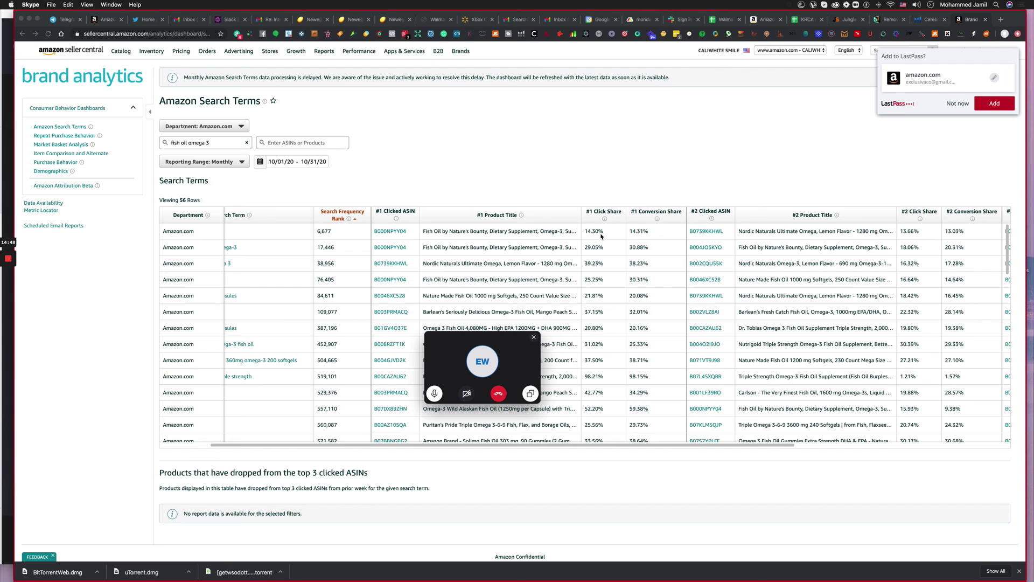
click(808, 19)
click(526, 118)
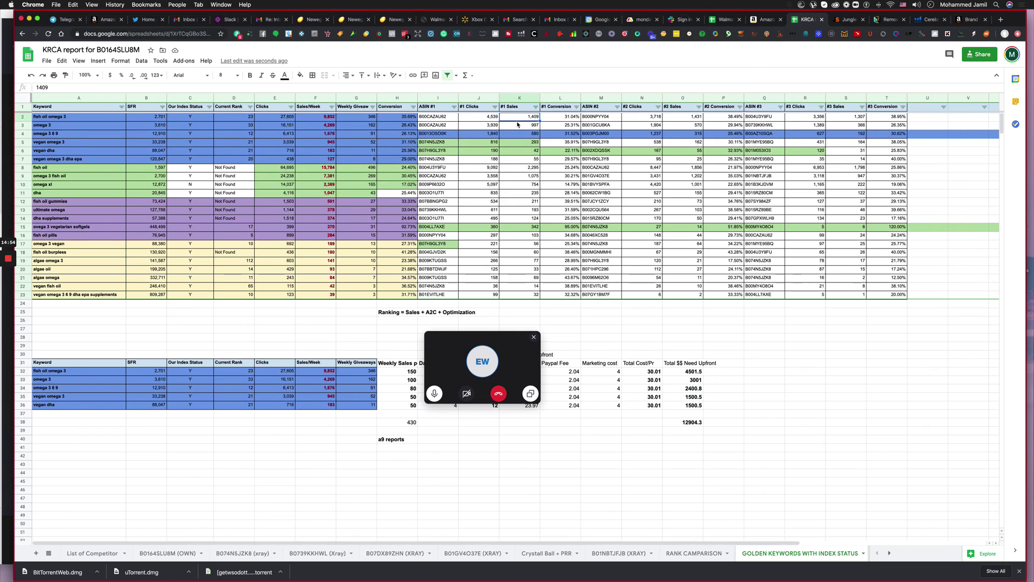
click(475, 118)
double_click(475, 119)
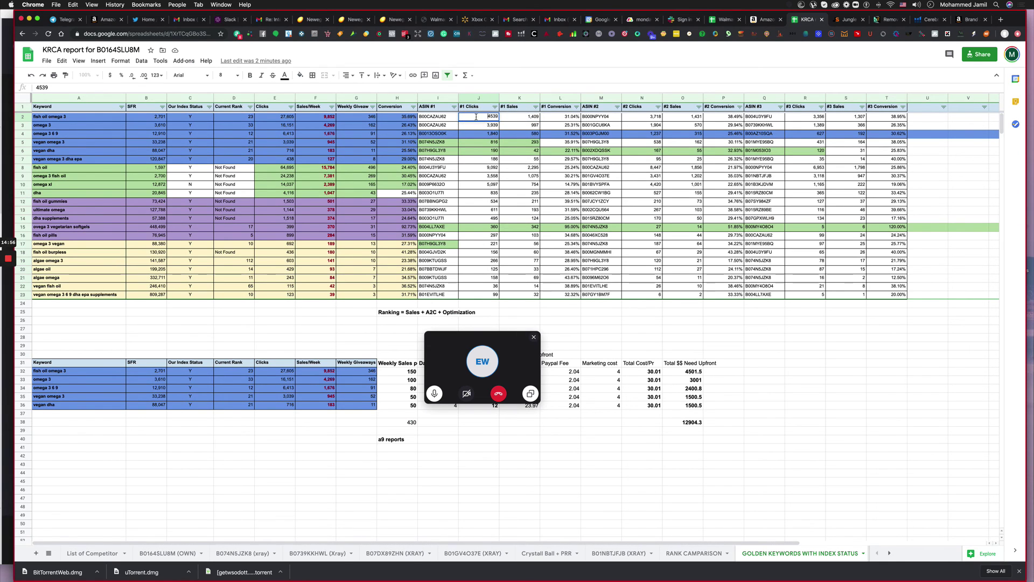
double_click(536, 117)
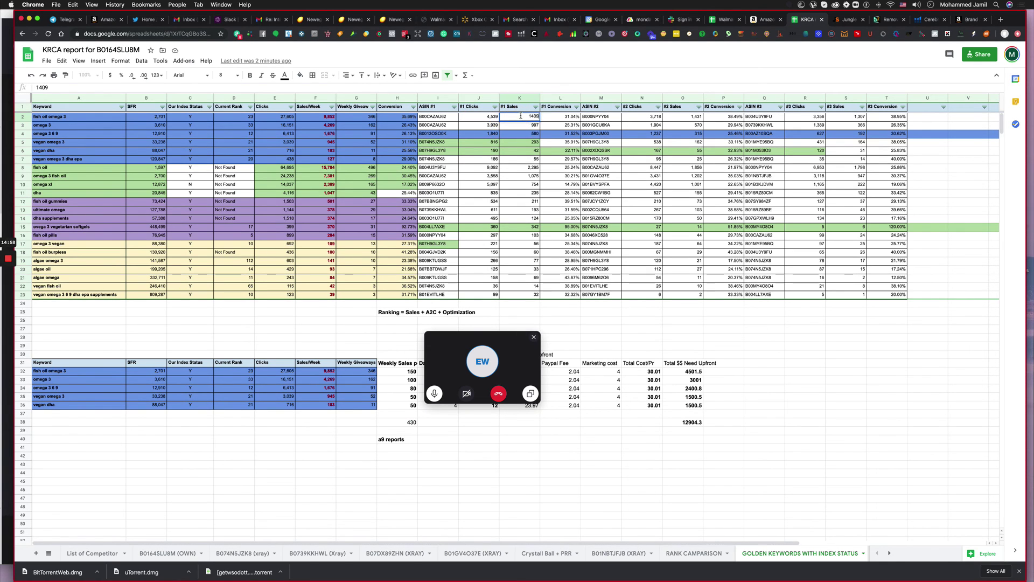